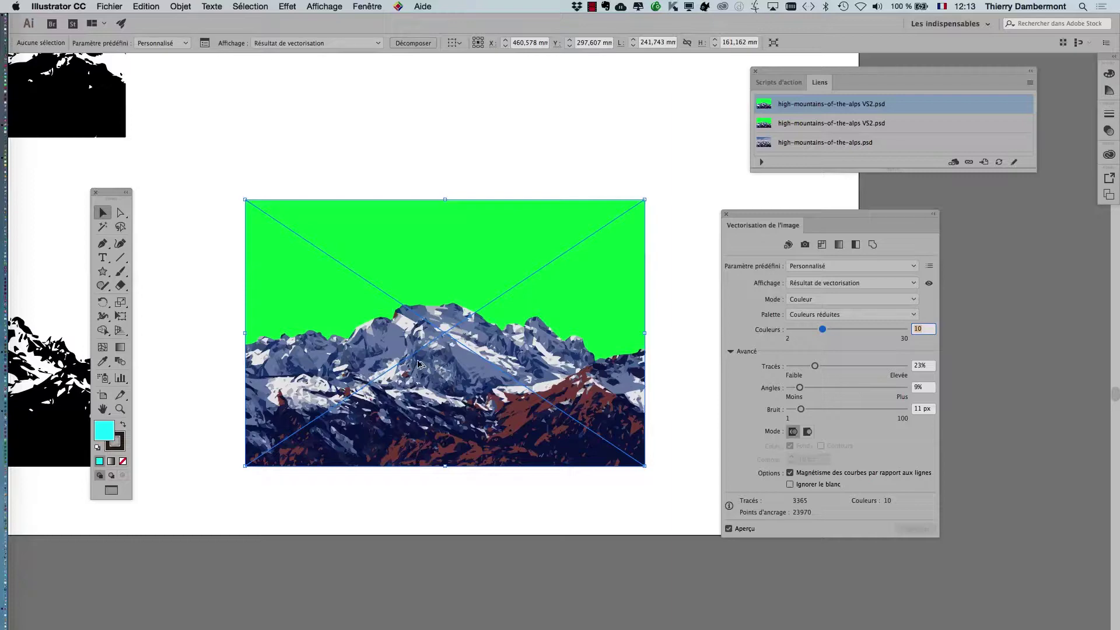
Lower the Image Trace colour count from 7 to 5, turning the rust-brown ridges dark purple.
{"action": "scroll", "coordinate": [419, 361], "scroll_direction": "up", "scroll_amount": 1}
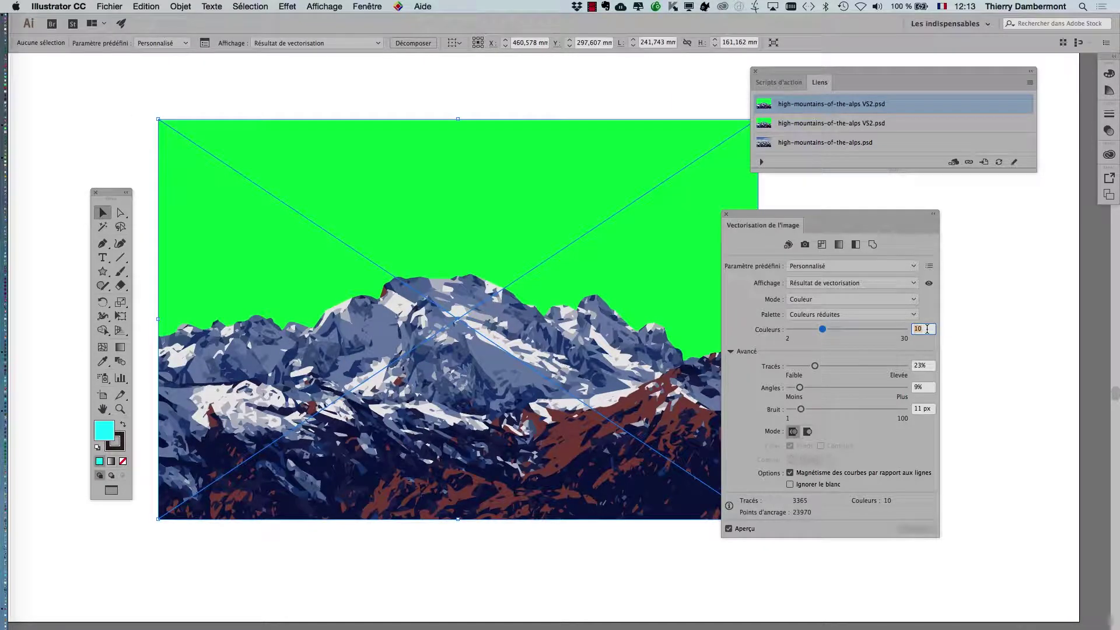
{"action": "mouse_move", "coordinate": [923, 329]}
{"action": "type", "text": "7"}
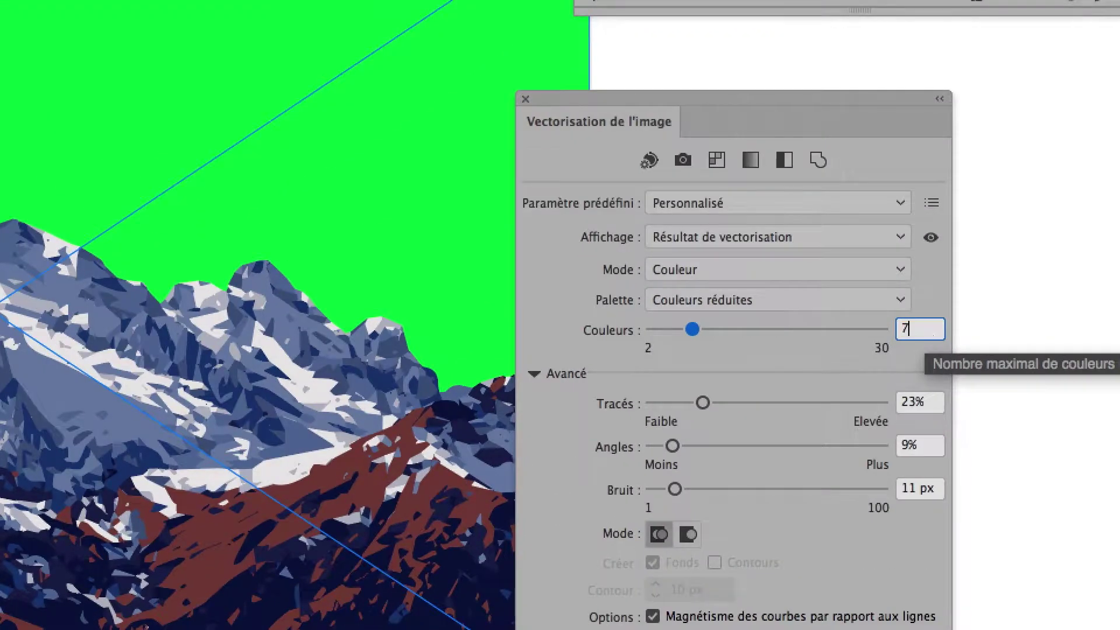
{"action": "key", "text": "Tab"}
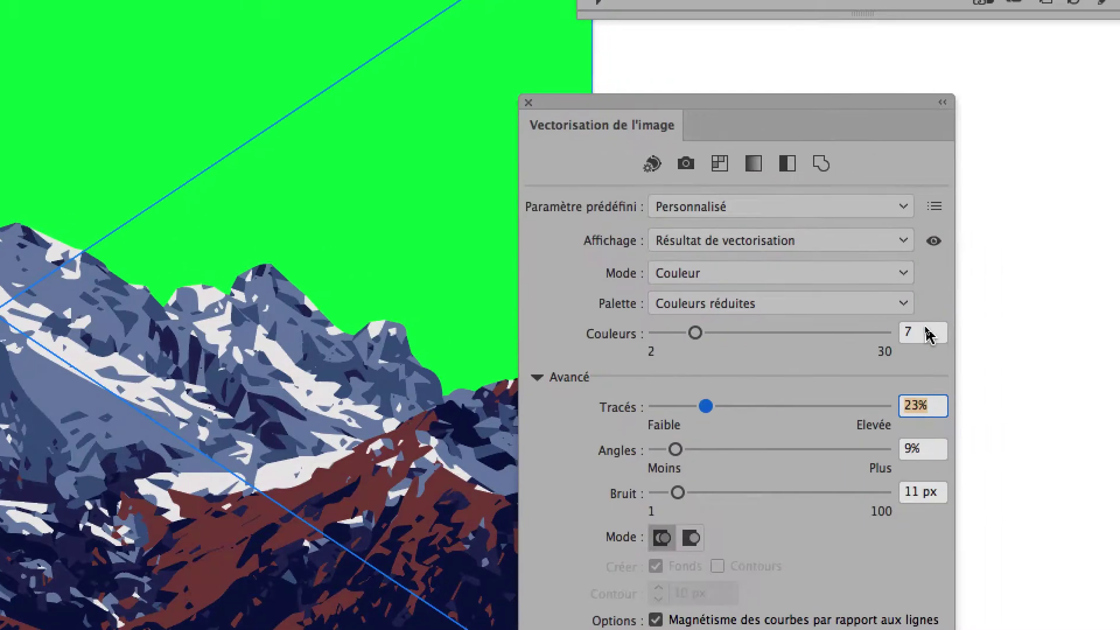
{"action": "left_click", "coordinate": [920, 334]}
{"action": "type", "text": "5"}
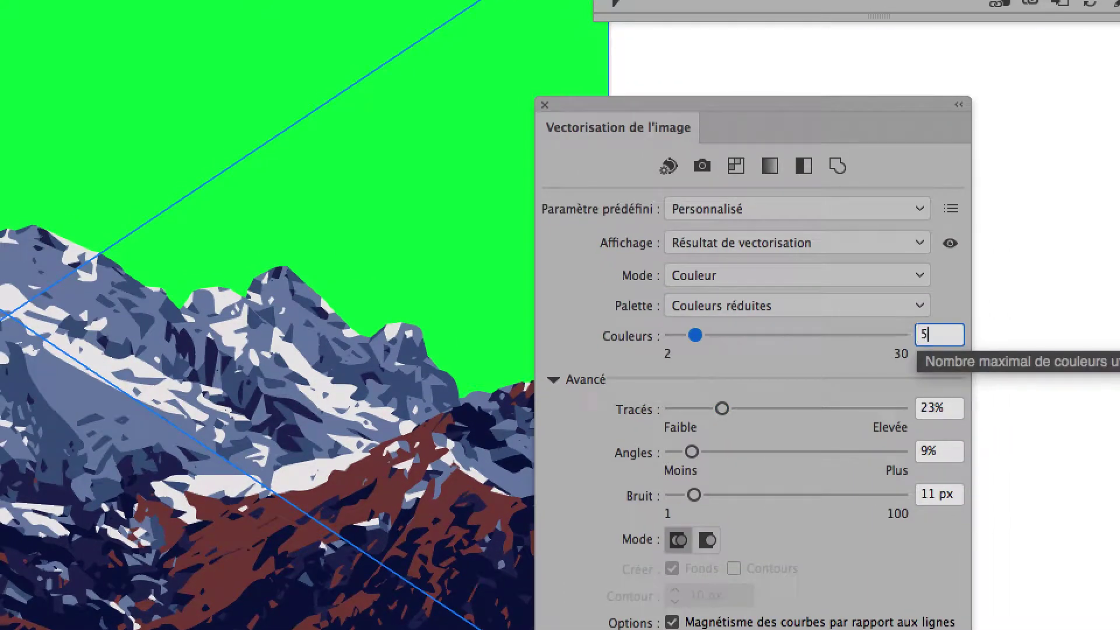
{"action": "key", "text": "Tab"}
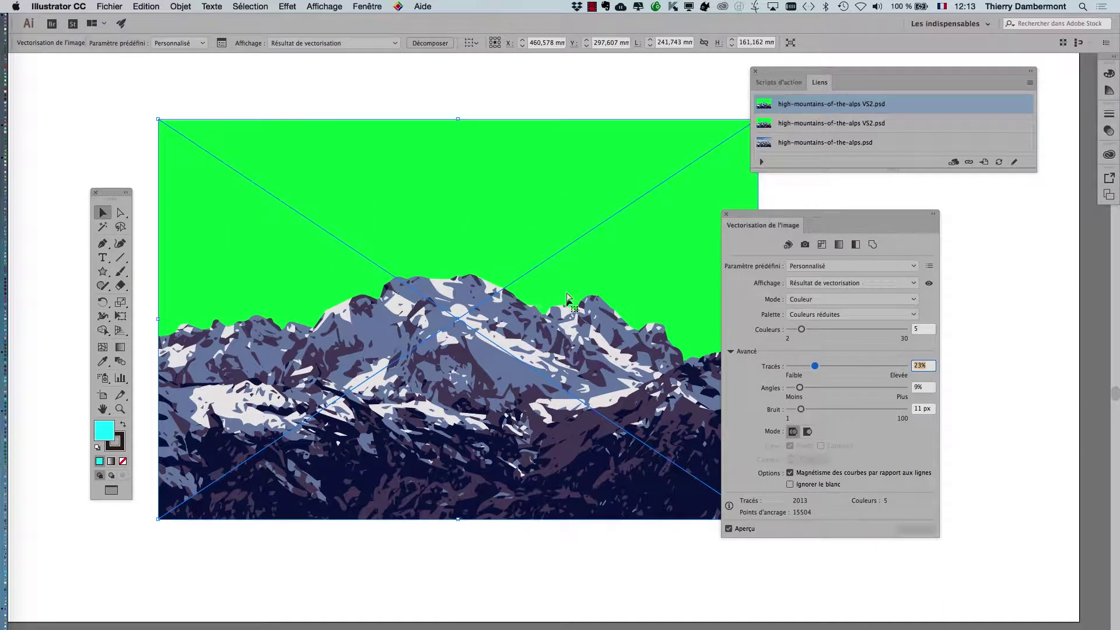
{"action": "key", "text": "super+Tab"}
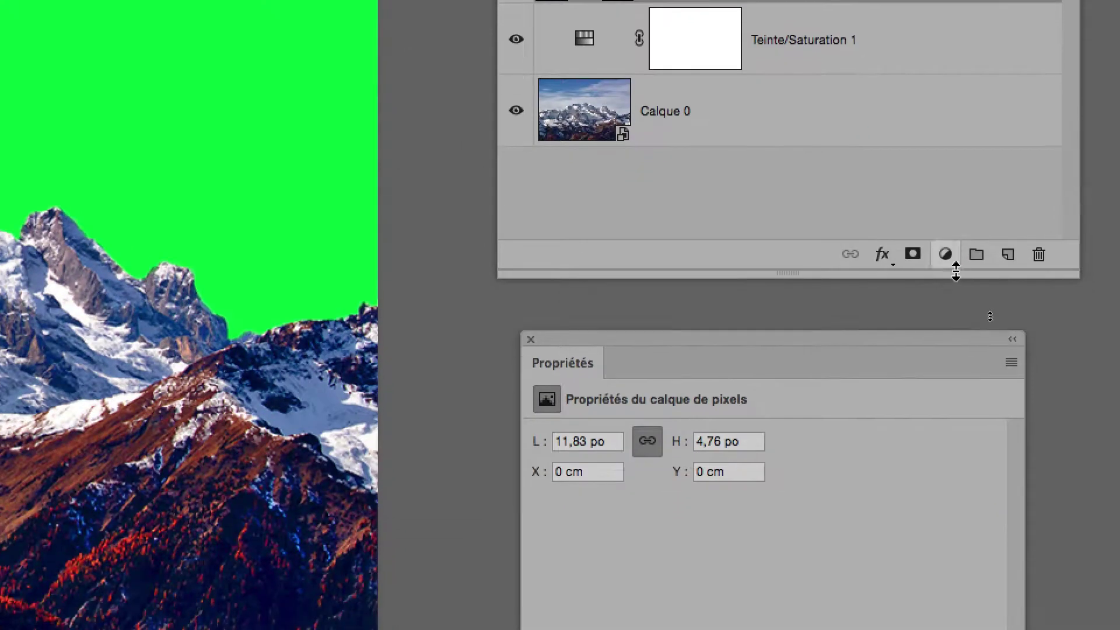
Add a default Courbes (Curves) adjustment layer above the mountain photo.
{"action": "left_click", "coordinate": [984, 401]}
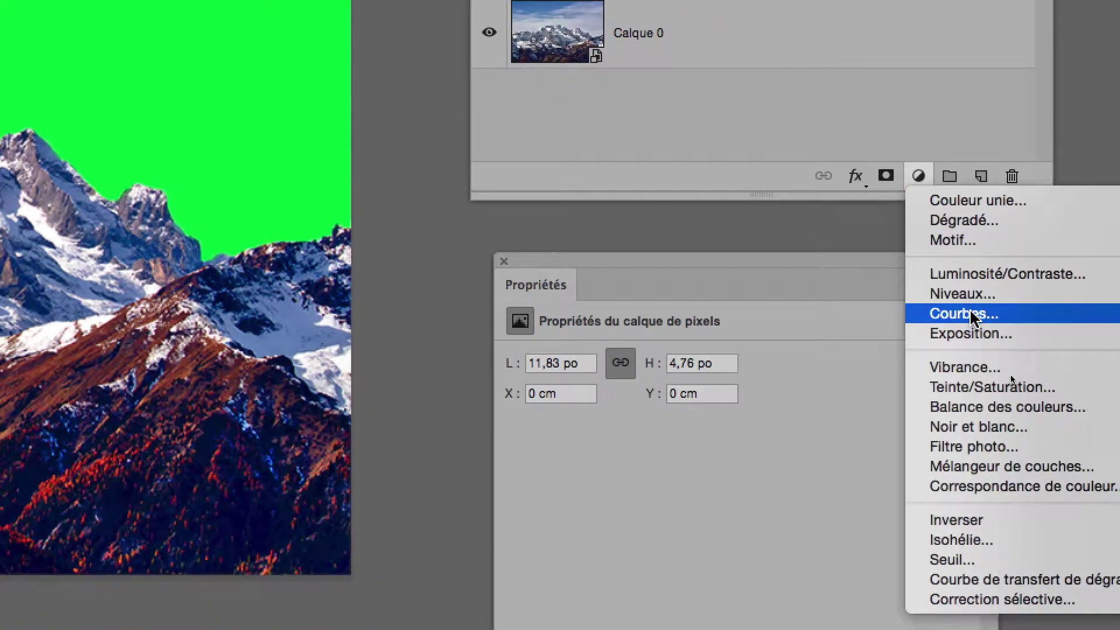
{"action": "left_click", "coordinate": [972, 316]}
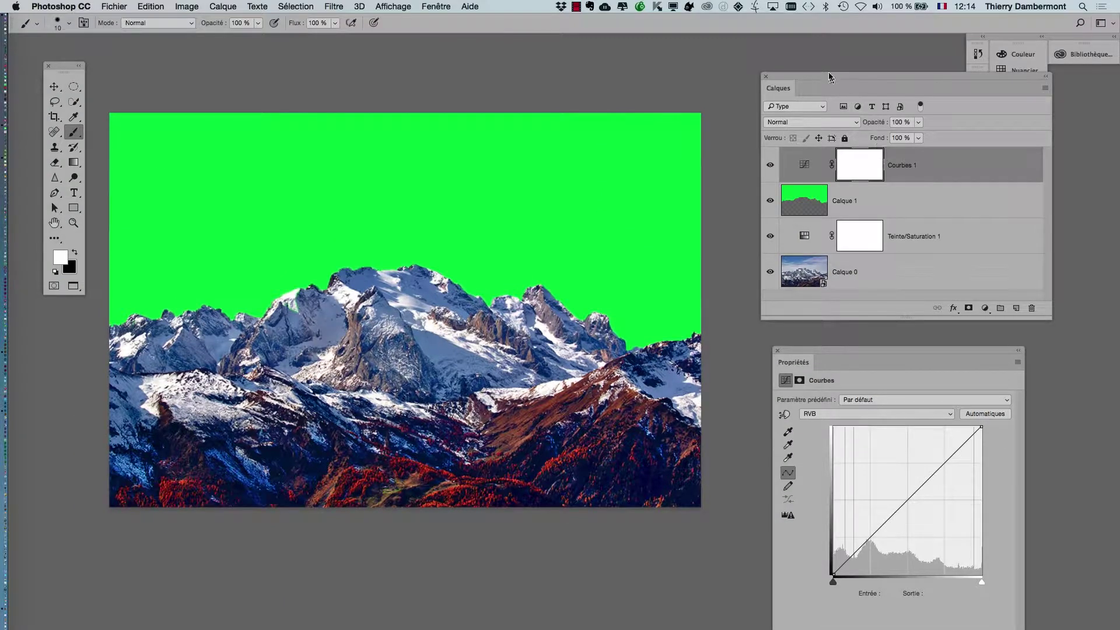
Rearrange the Layers and Properties panels and move Courbes 1 beneath Calque 1.
{"action": "left_click_drag", "start_coordinate": [827, 80], "coordinate": [223, 542]}
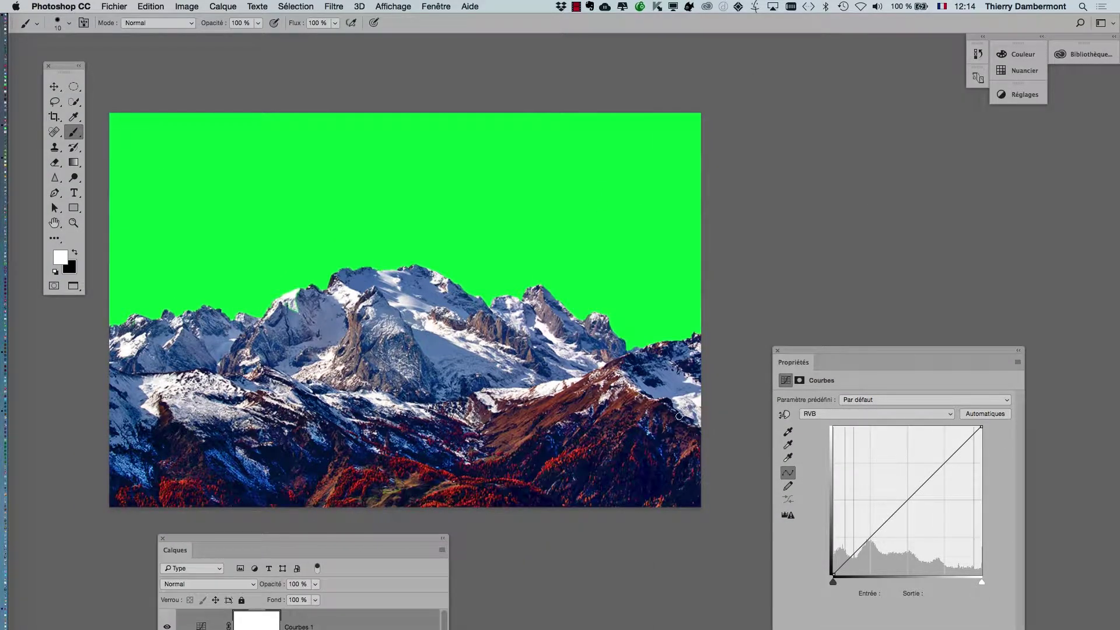
{"action": "left_click_drag", "start_coordinate": [808, 362], "coordinate": [757, 135]}
{"action": "left_click_drag", "start_coordinate": [255, 538], "coordinate": [256, 455]}
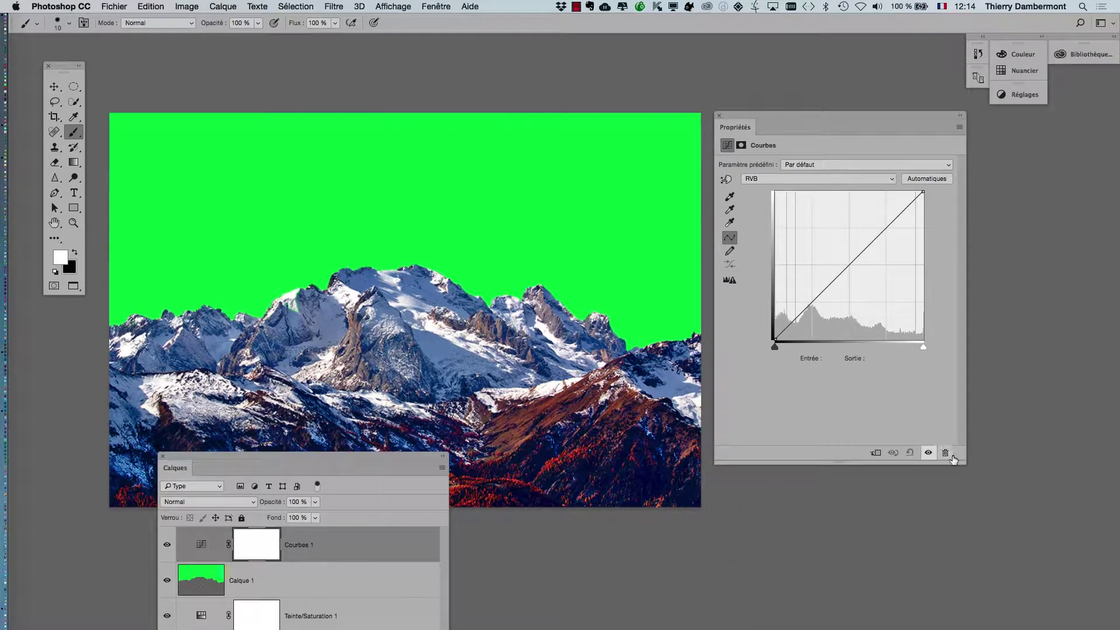
{"action": "left_click_drag", "start_coordinate": [317, 371], "coordinate": [306, 304]}
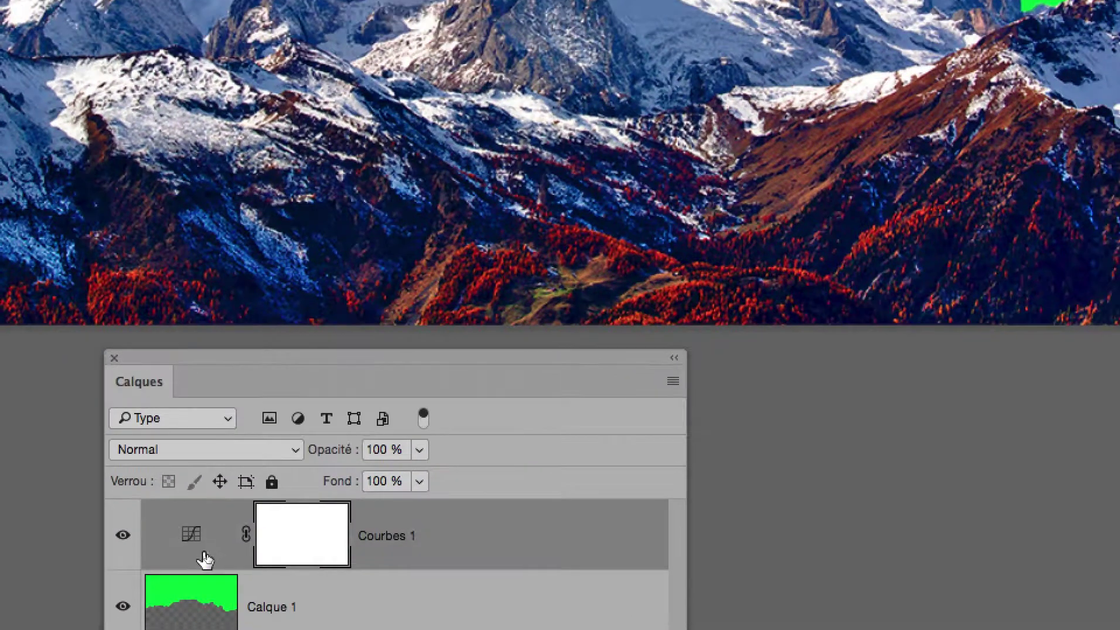
{"action": "left_click_drag", "start_coordinate": [201, 493], "coordinate": [199, 588]}
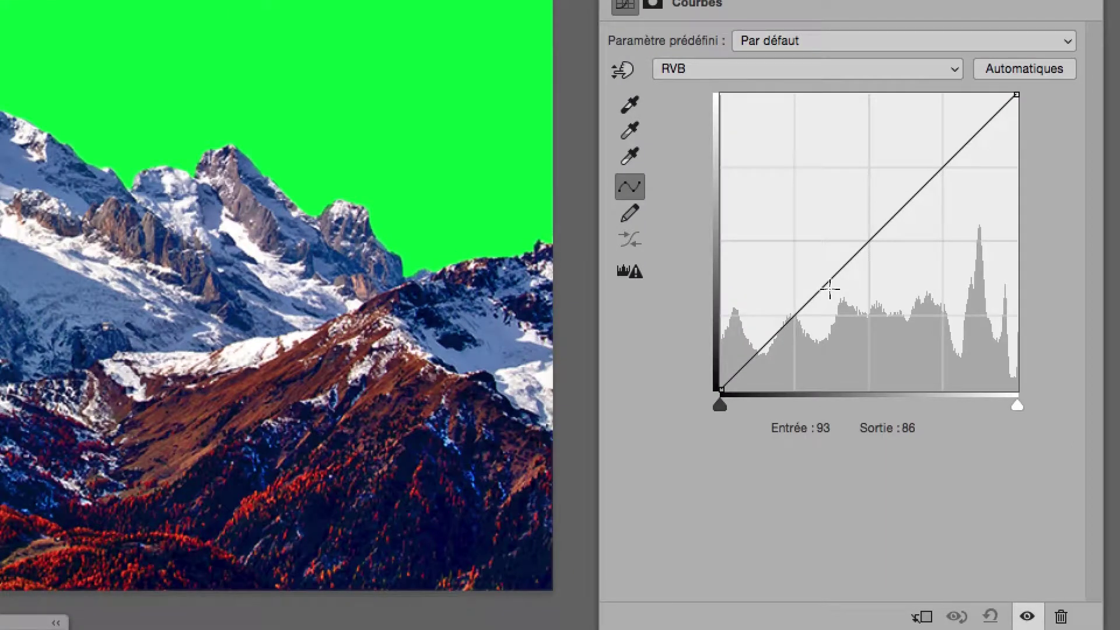
Add shadow and highlight points and pull them into a steep S-curve for strong contrast.
{"action": "left_click", "coordinate": [830, 288]}
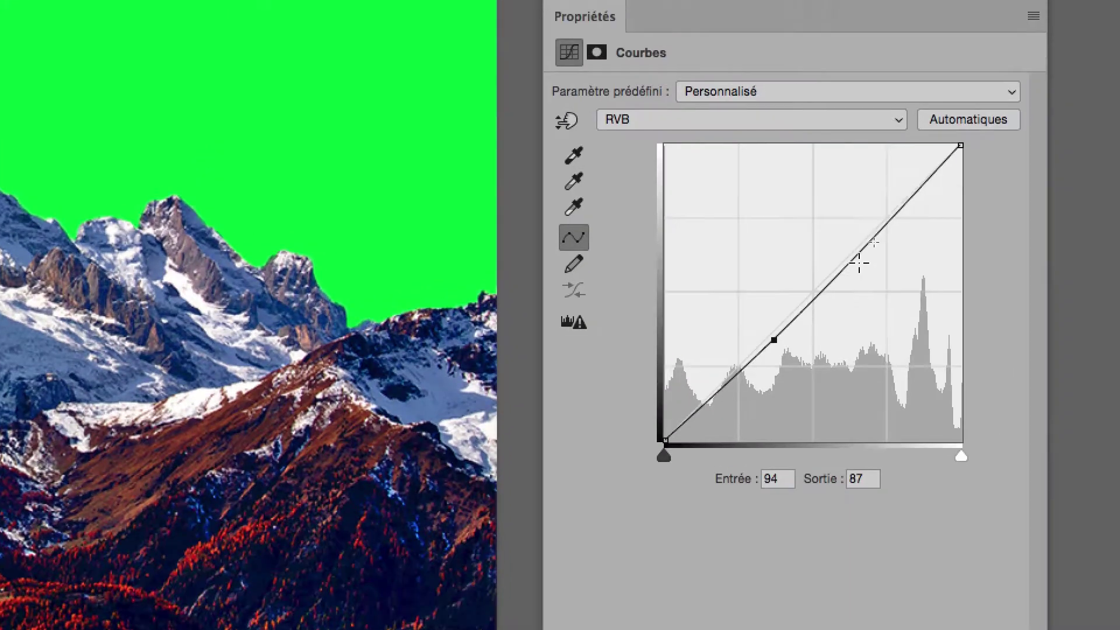
{"action": "left_click", "coordinate": [951, 155]}
{"action": "left_click_drag", "start_coordinate": [870, 242], "coordinate": [864, 238]}
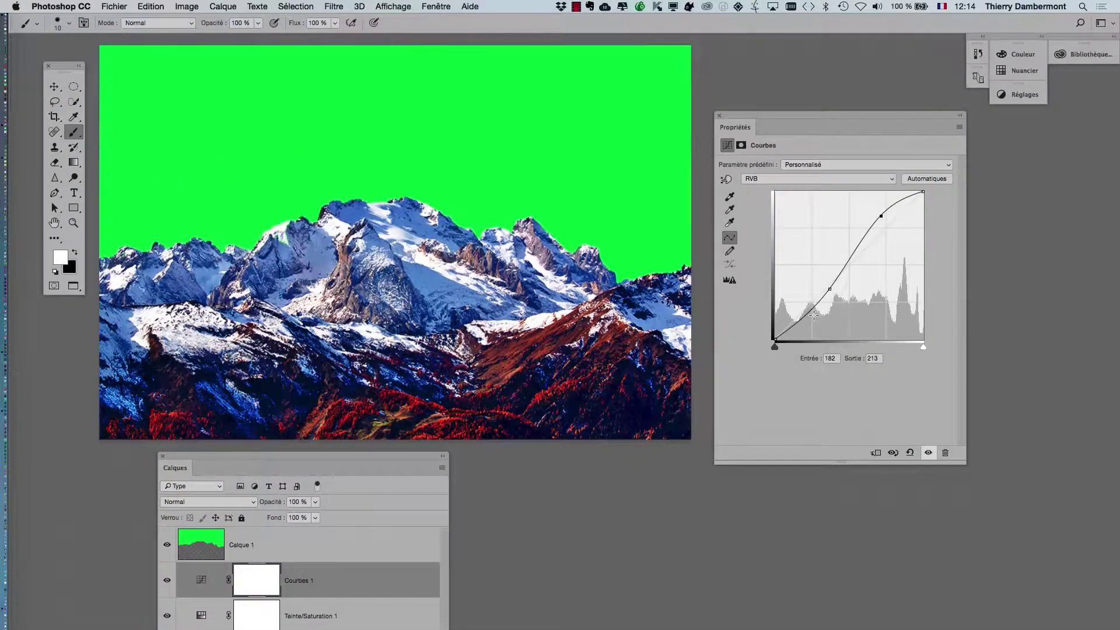
{"action": "left_click_drag", "start_coordinate": [830, 288], "coordinate": [826, 297]}
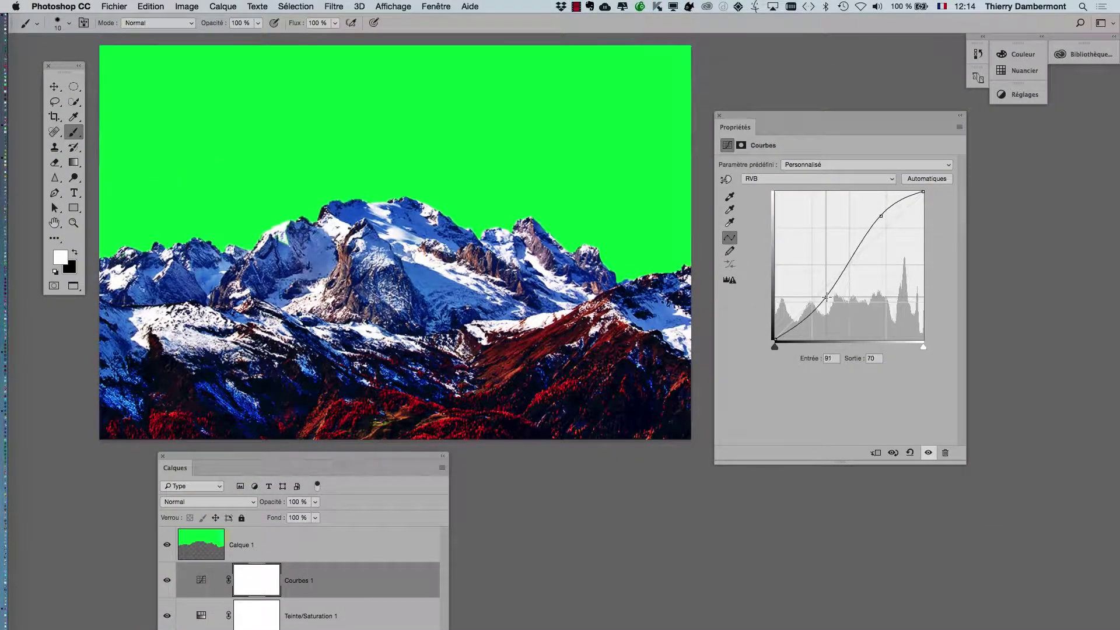
{"action": "left_click_drag", "start_coordinate": [881, 216], "coordinate": [857, 217]}
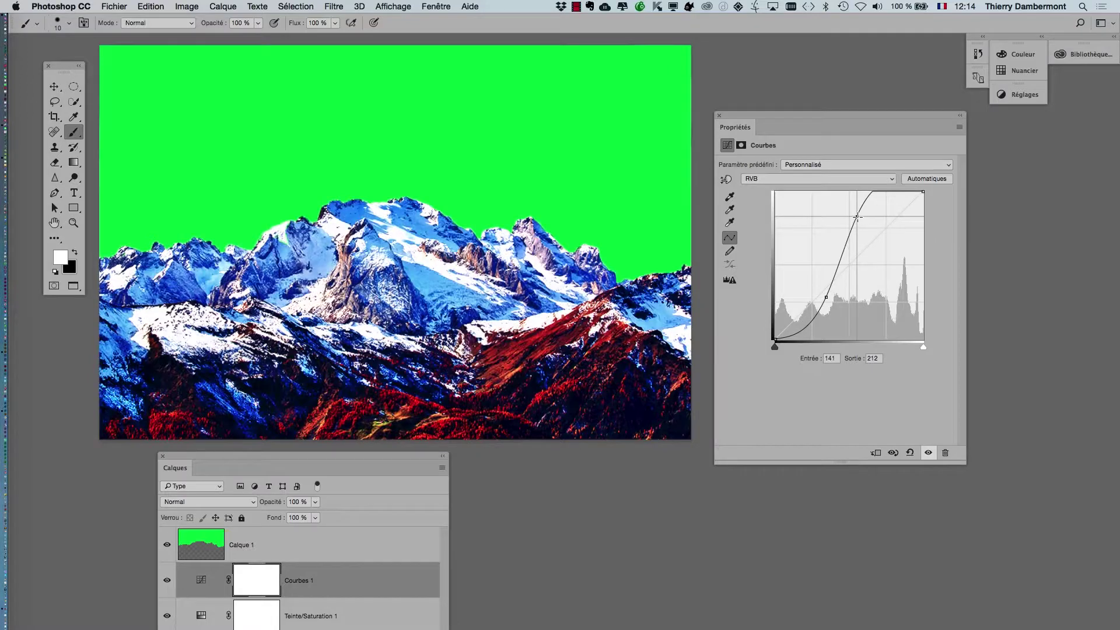
{"action": "left_click_drag", "start_coordinate": [827, 297], "coordinate": [828, 305]}
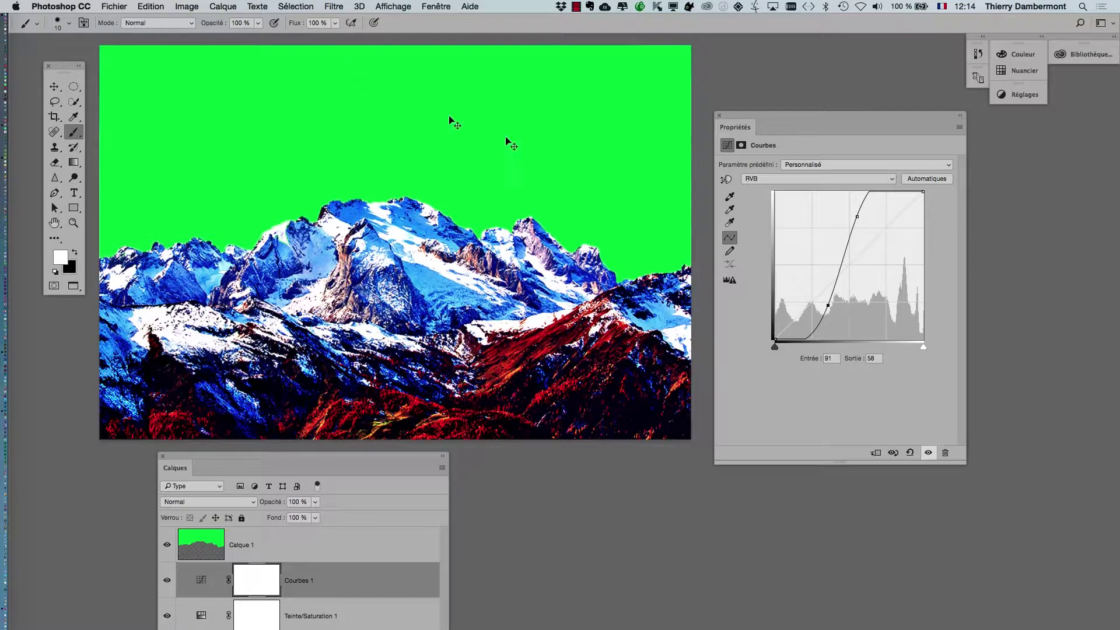
{"action": "key", "text": "super+Tab"}
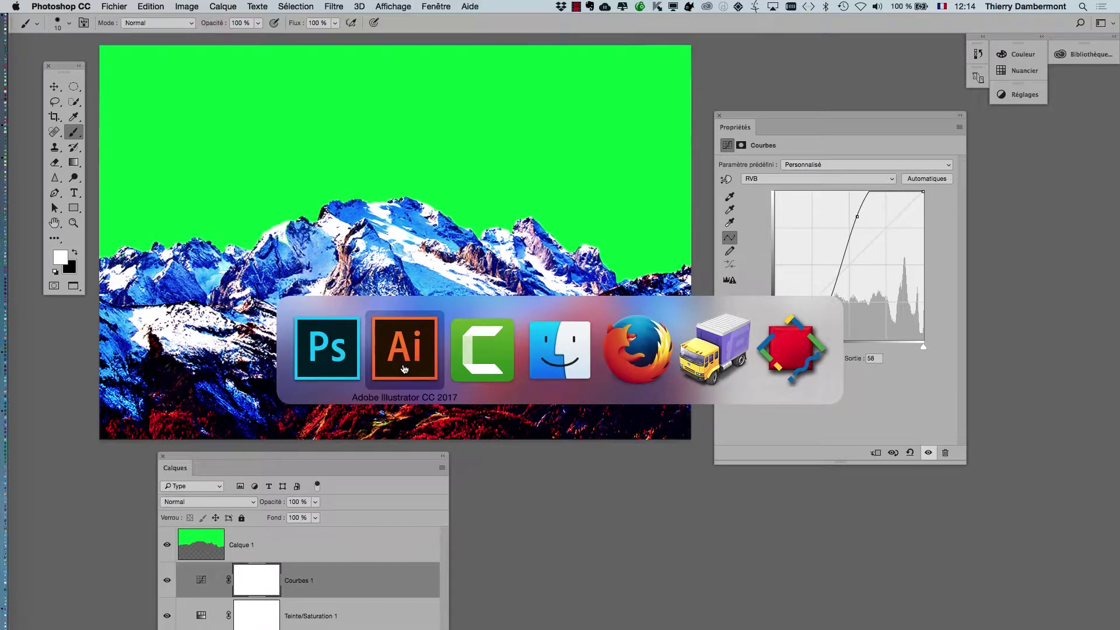
Refresh the Illustrator trace so it picks up the higher-contrast photo.
{"action": "left_click", "coordinate": [405, 369]}
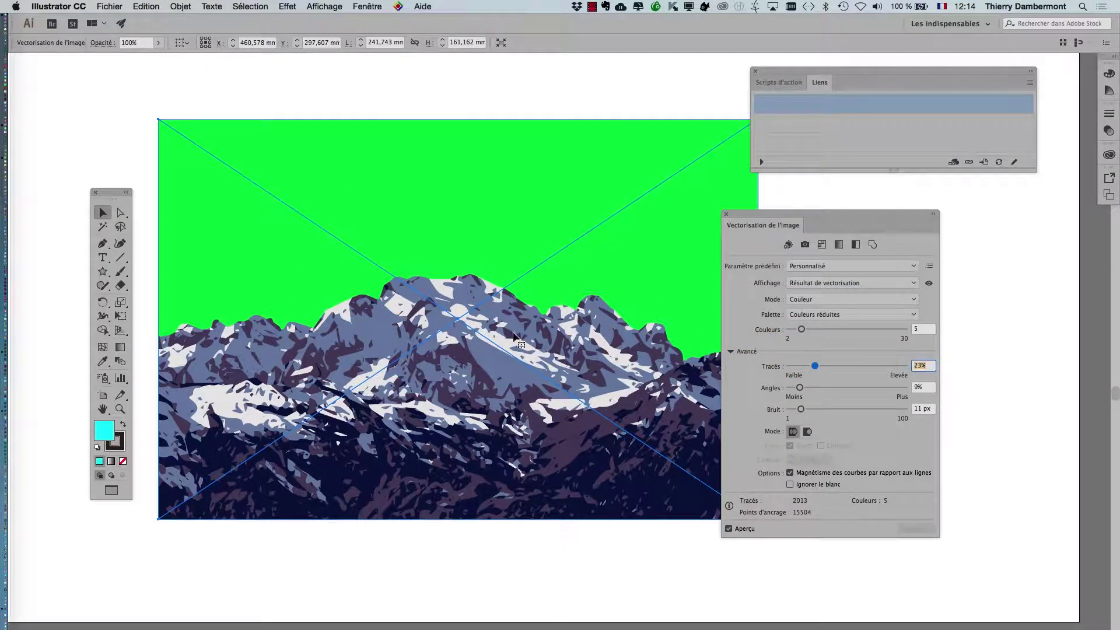
{"action": "left_click", "coordinate": [741, 212]}
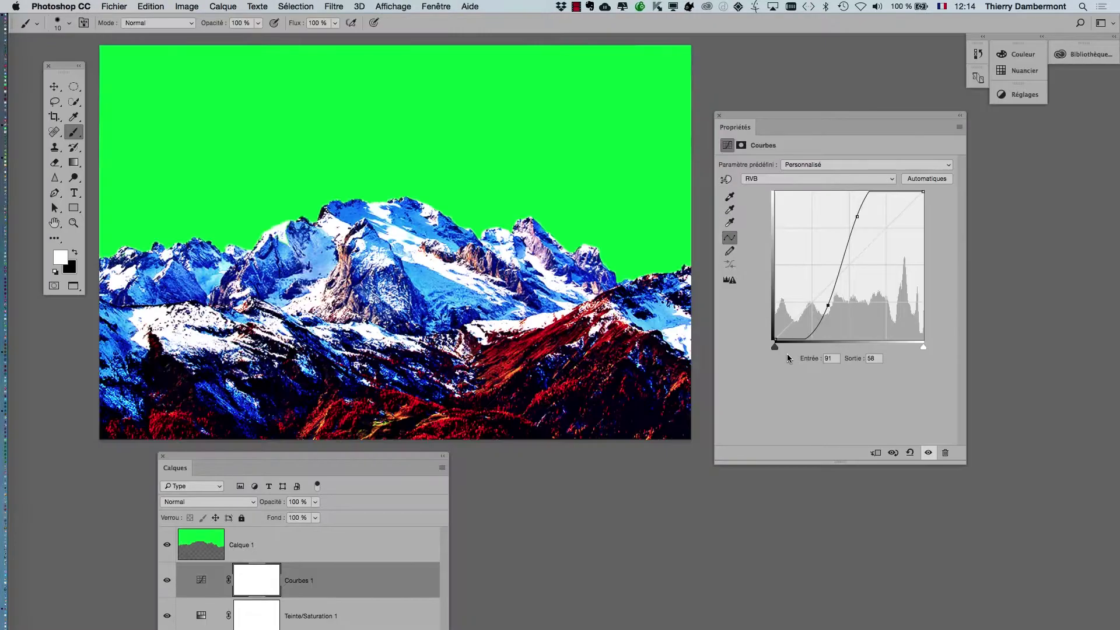
Flatten the upper curve point and raise the shadow point for gentler, muted contrast.
{"action": "left_click_drag", "start_coordinate": [858, 217], "coordinate": [885, 241]}
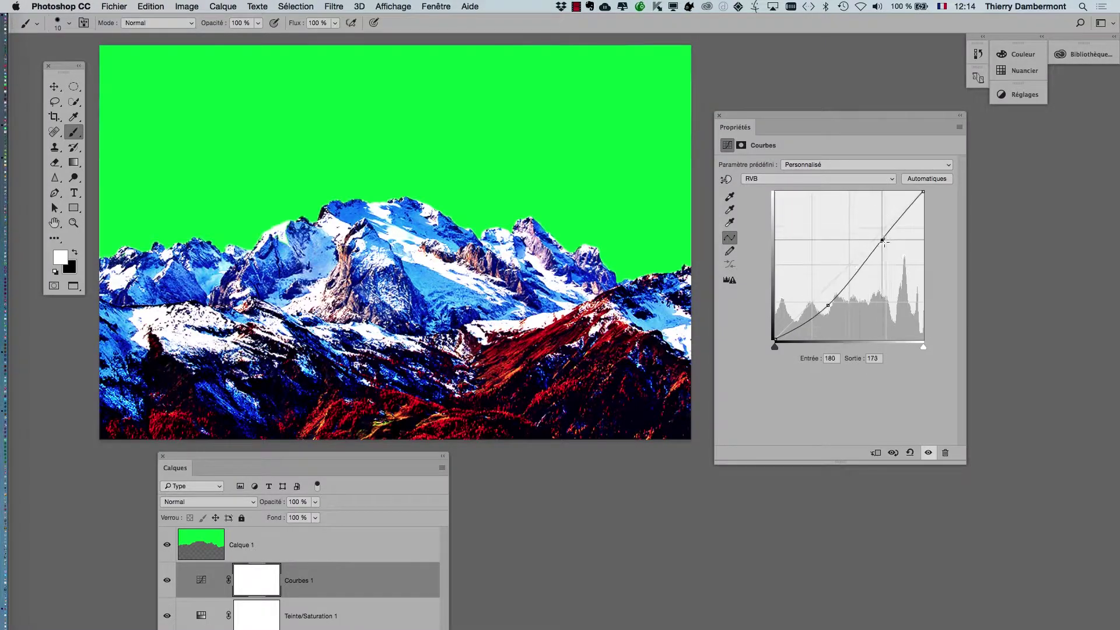
{"action": "left_click_drag", "start_coordinate": [831, 304], "coordinate": [808, 289]}
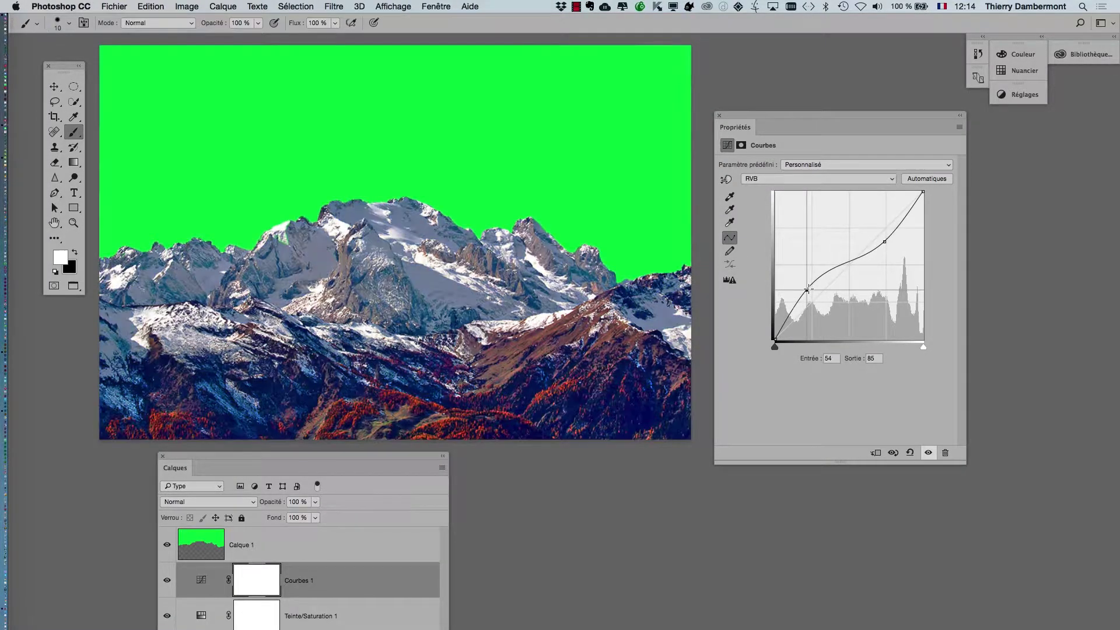
{"action": "left_click_drag", "start_coordinate": [884, 241], "coordinate": [900, 233]}
{"action": "left_click_drag", "start_coordinate": [806, 290], "coordinate": [807, 283]}
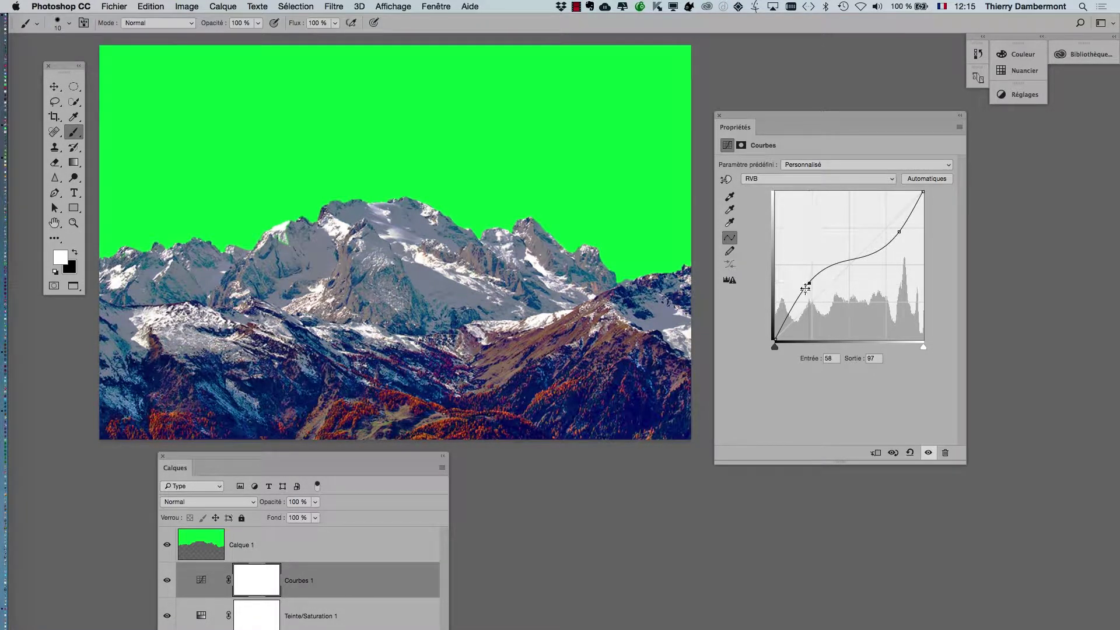
{"action": "key", "text": "super+Tab"}
View the rebuilt greyer trace in Illustrator with the Image Trace panel moved aside.
{"action": "left_click", "coordinate": [400, 363]}
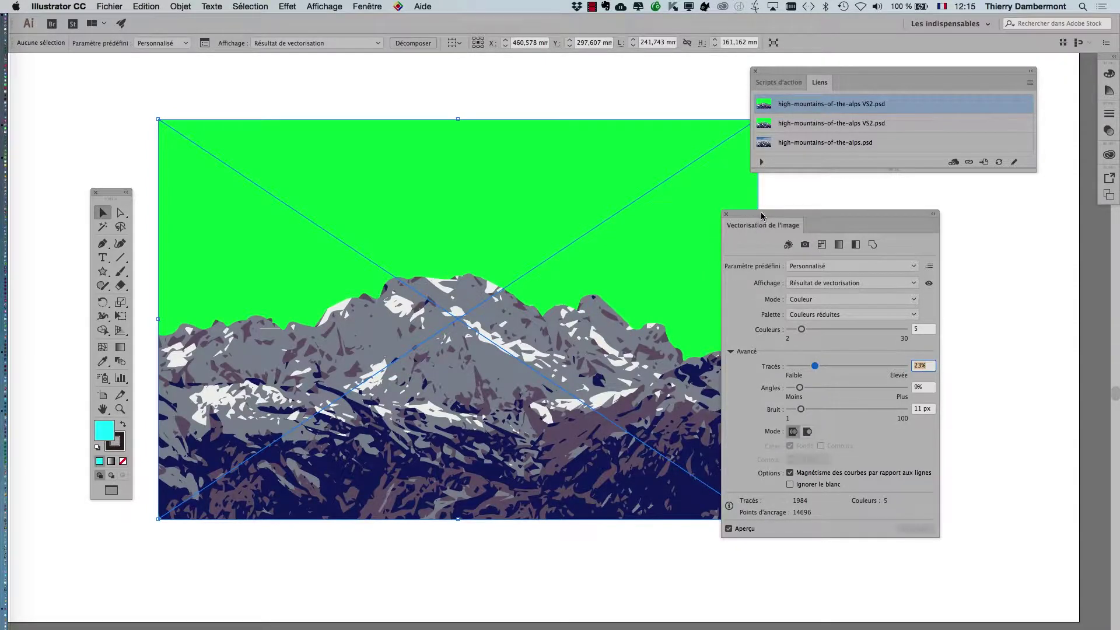
{"action": "left_click_drag", "start_coordinate": [760, 217], "coordinate": [885, 217]}
{"action": "key", "text": "super+Tab"}
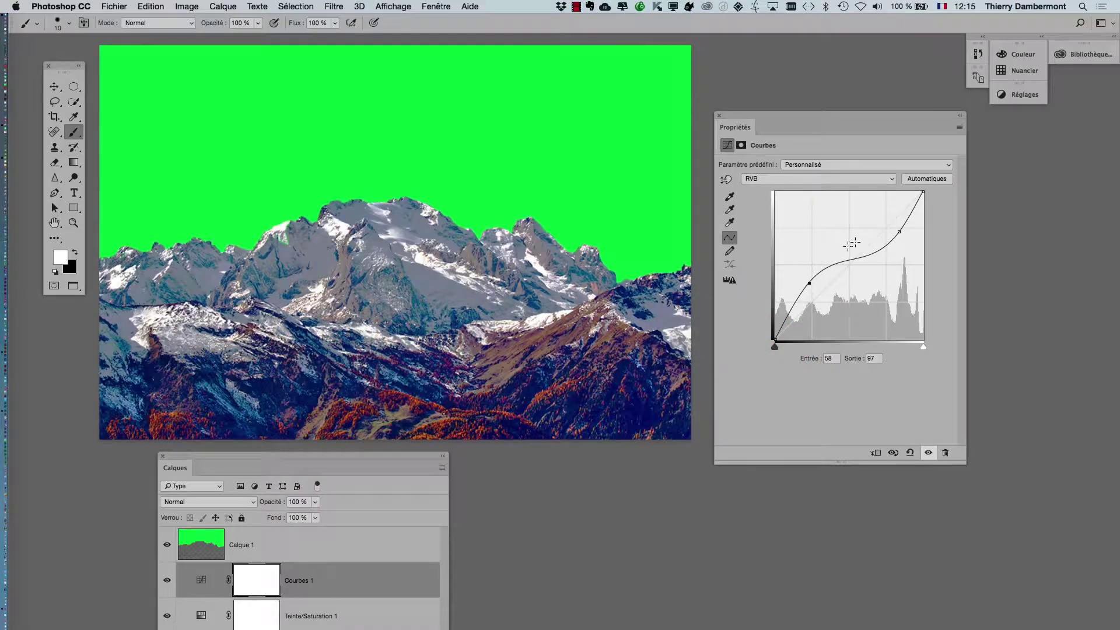
Steepen the curve back into a strong S-shape for intense contrast, then open the Image menu.
{"action": "left_click_drag", "start_coordinate": [901, 233], "coordinate": [886, 218]}
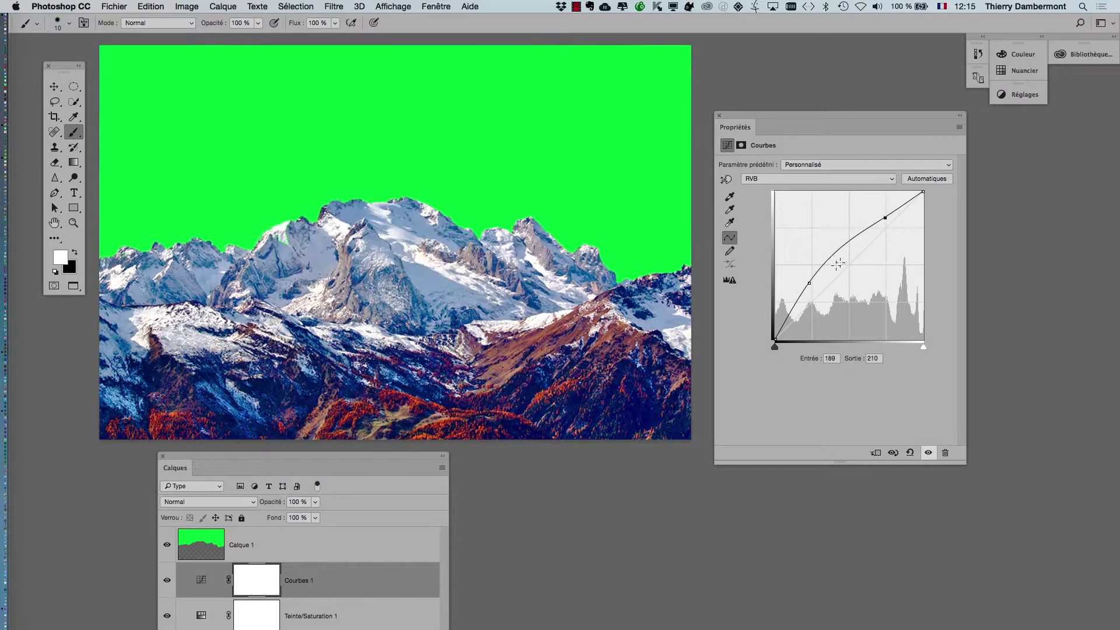
{"action": "left_click_drag", "start_coordinate": [811, 283], "coordinate": [831, 300]}
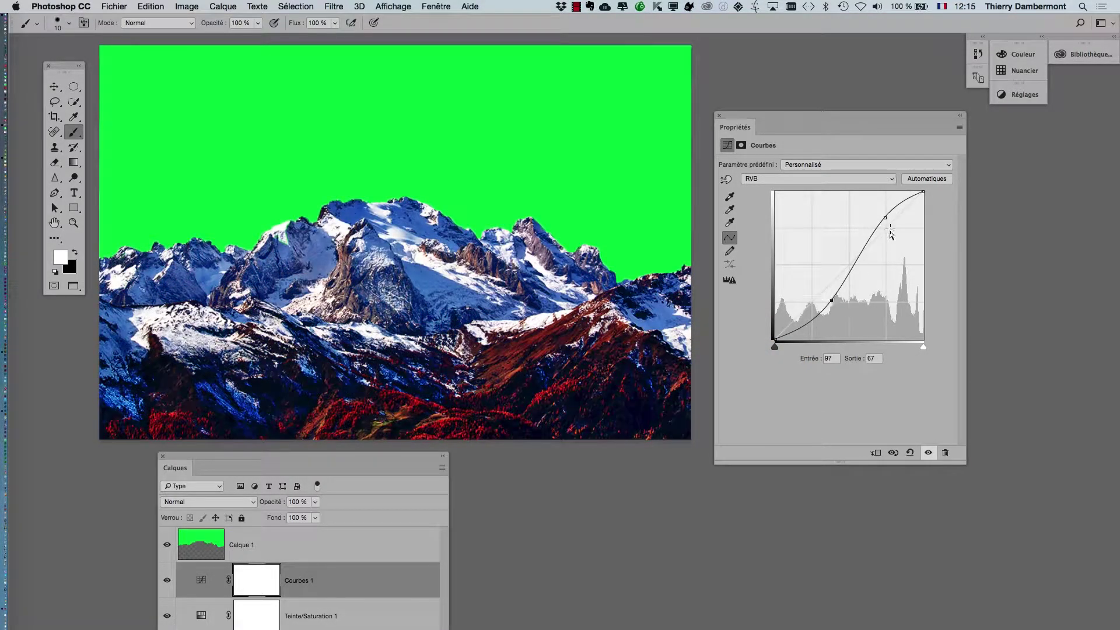
{"action": "left_click_drag", "start_coordinate": [886, 217], "coordinate": [875, 215]}
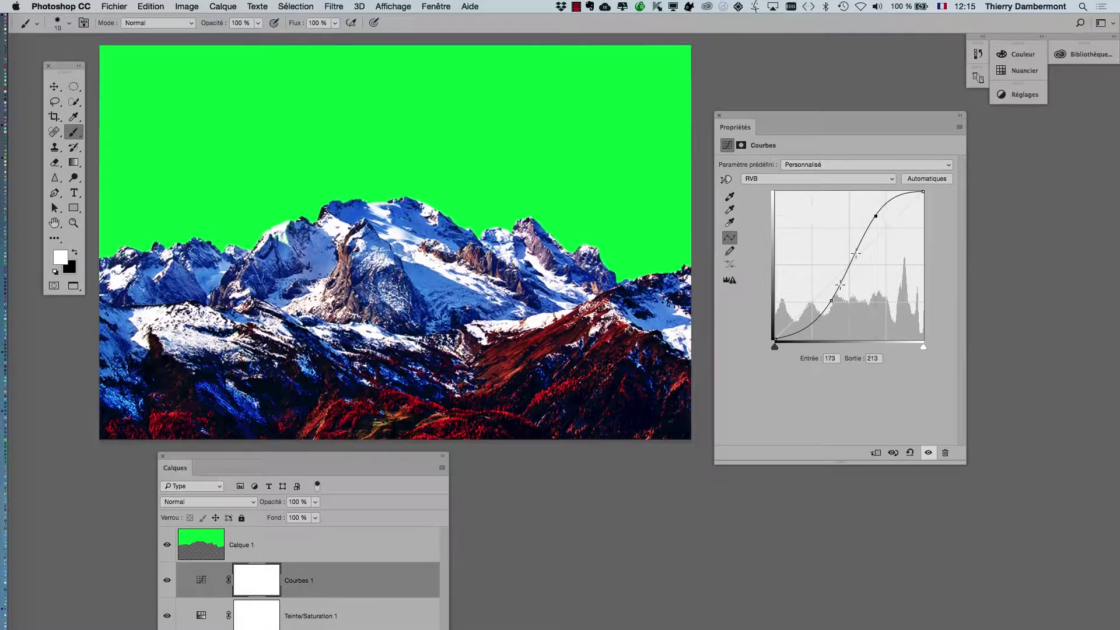
{"action": "left_click_drag", "start_coordinate": [831, 300], "coordinate": [839, 304]}
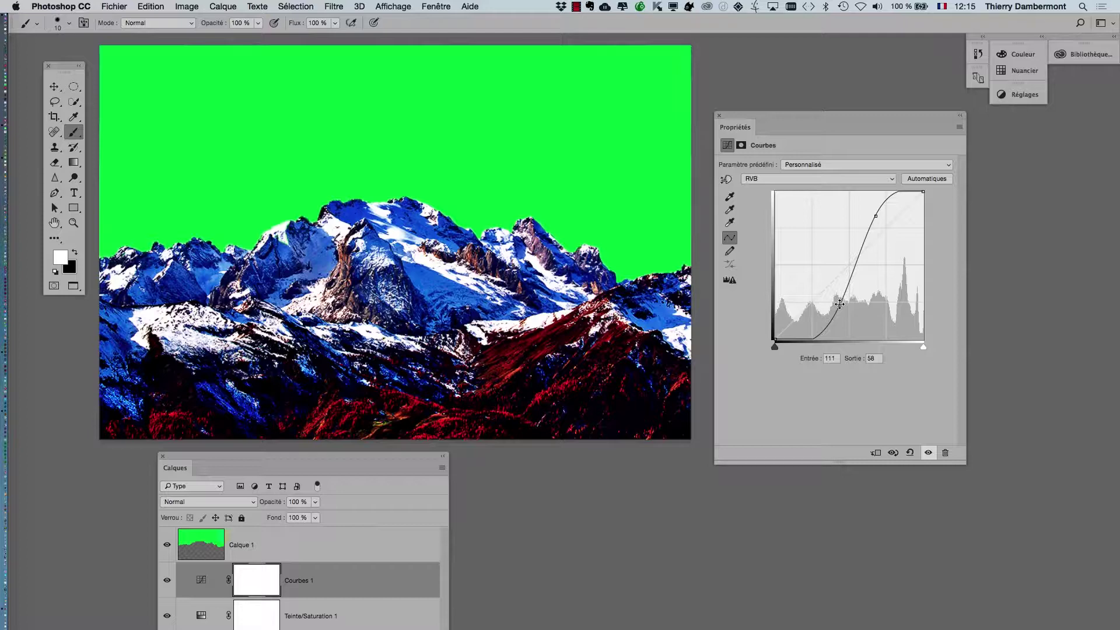
{"action": "left_click_drag", "start_coordinate": [873, 216], "coordinate": [867, 216]}
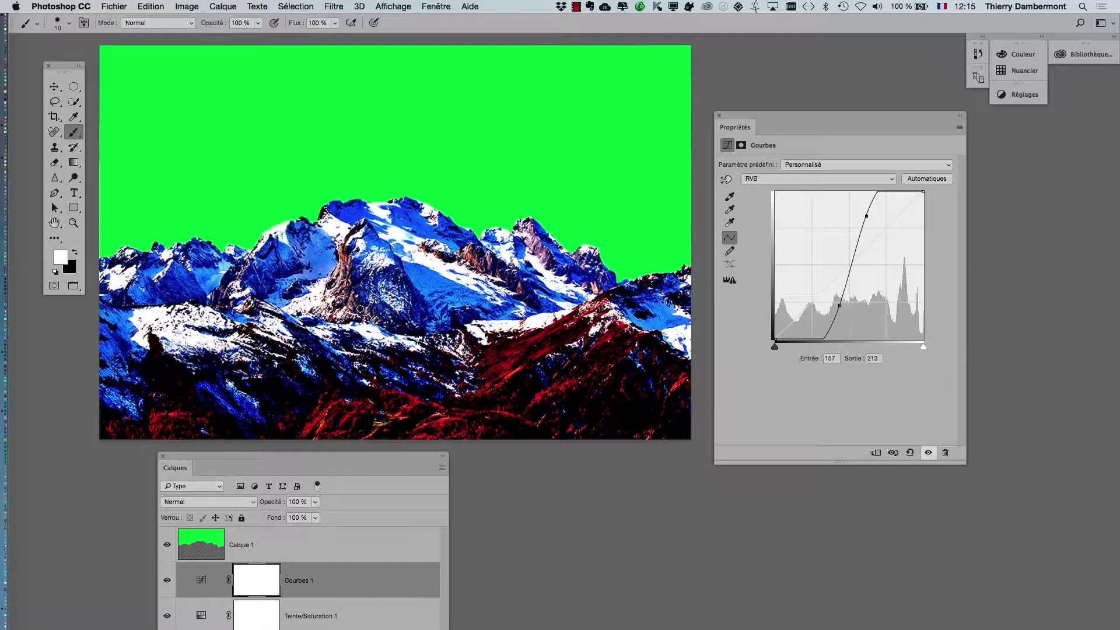
{"action": "left_click", "coordinate": [187, 7]}
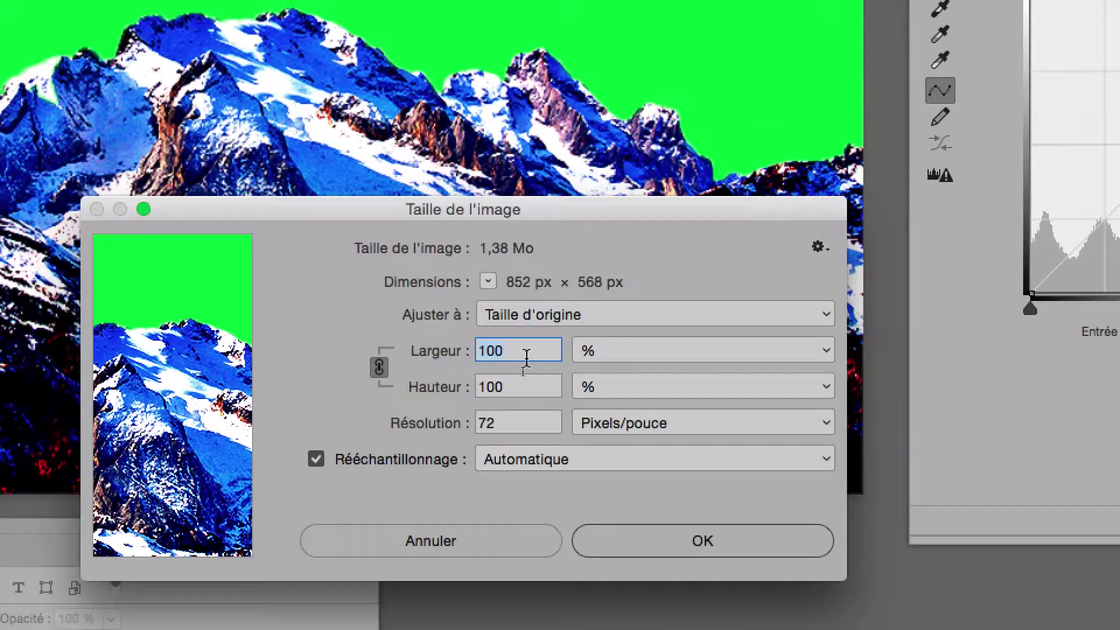
Resize the image to 60% width (511×341 px) and zoom in on the canvas.
{"action": "type", "text": "60"}
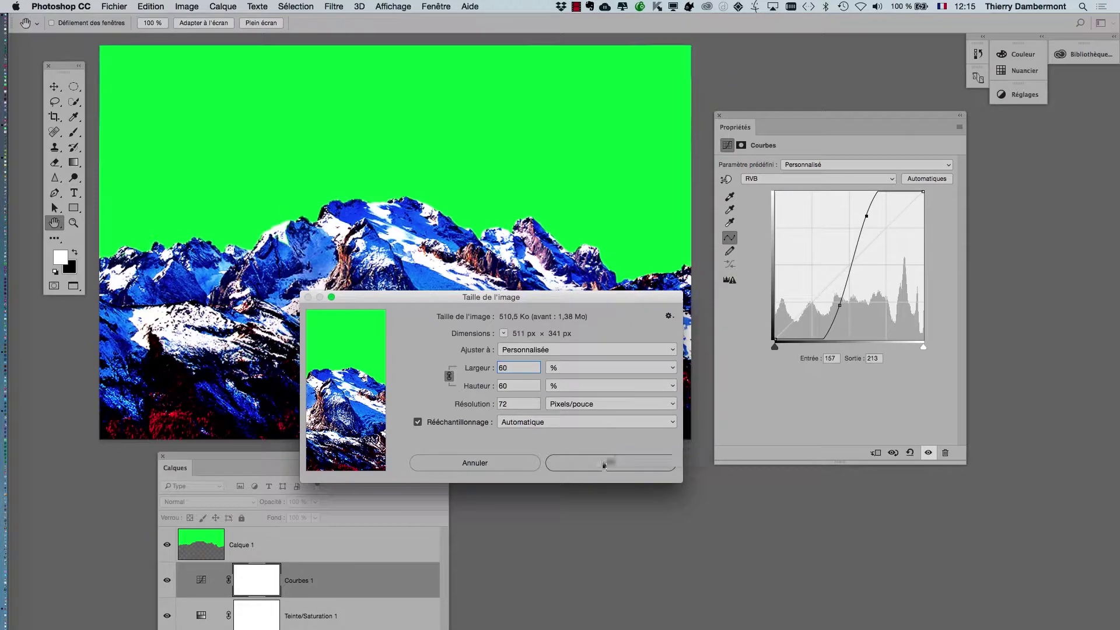
{"action": "left_click", "coordinate": [611, 463]}
{"action": "key", "text": "b"}
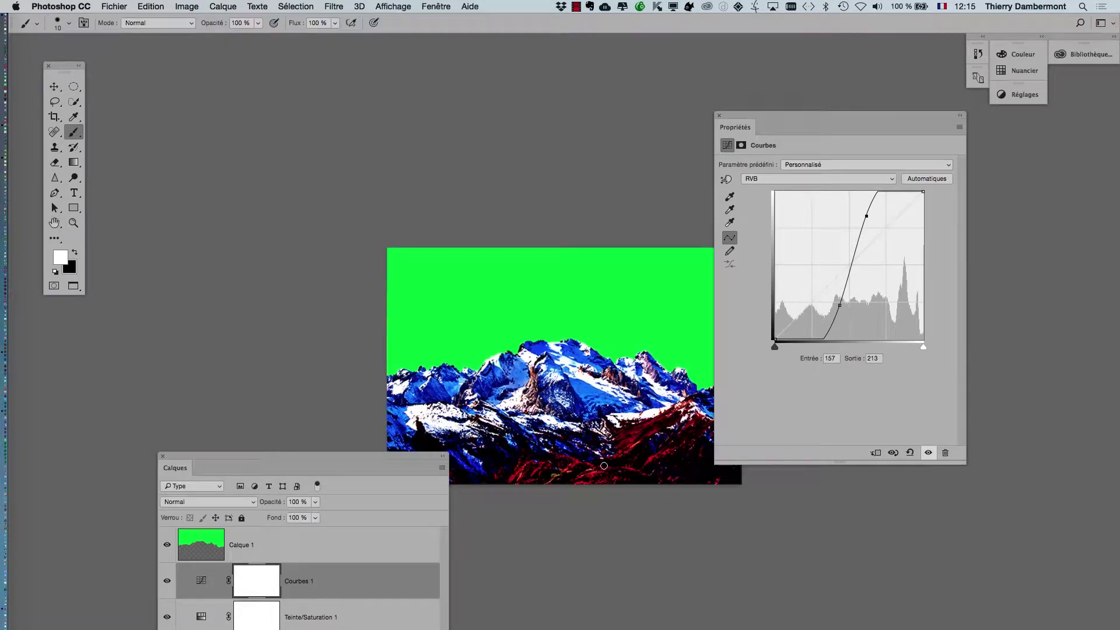
{"action": "key", "text": "ctrl+plus"}
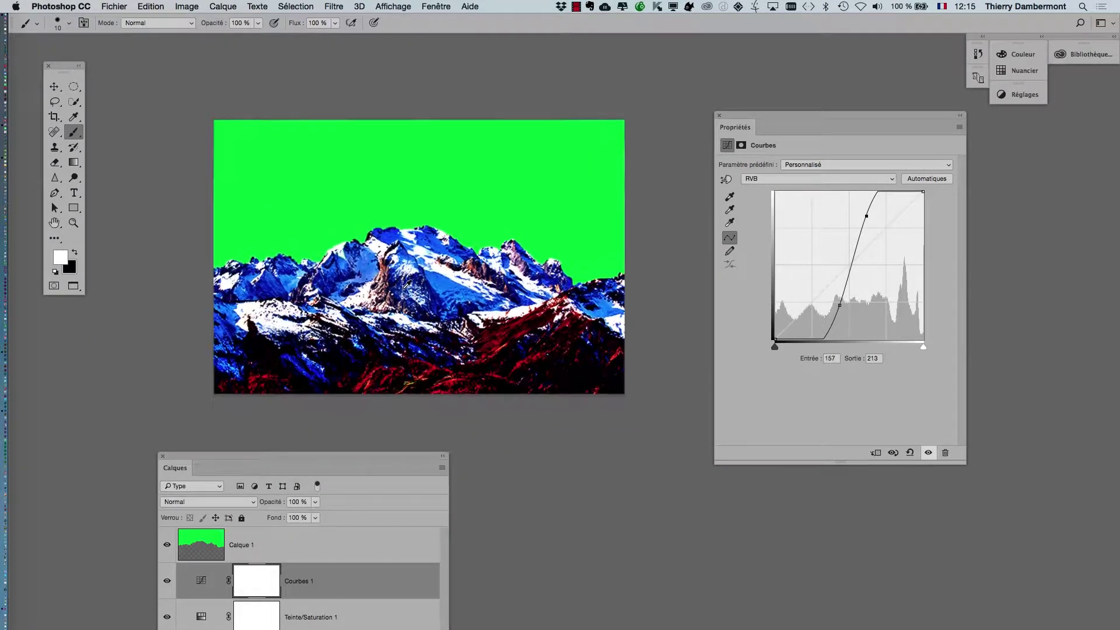
Save the resized photo with Fichier > Enregistrer and check the coarser trace in Illustrator.
{"action": "left_click", "coordinate": [114, 7]}
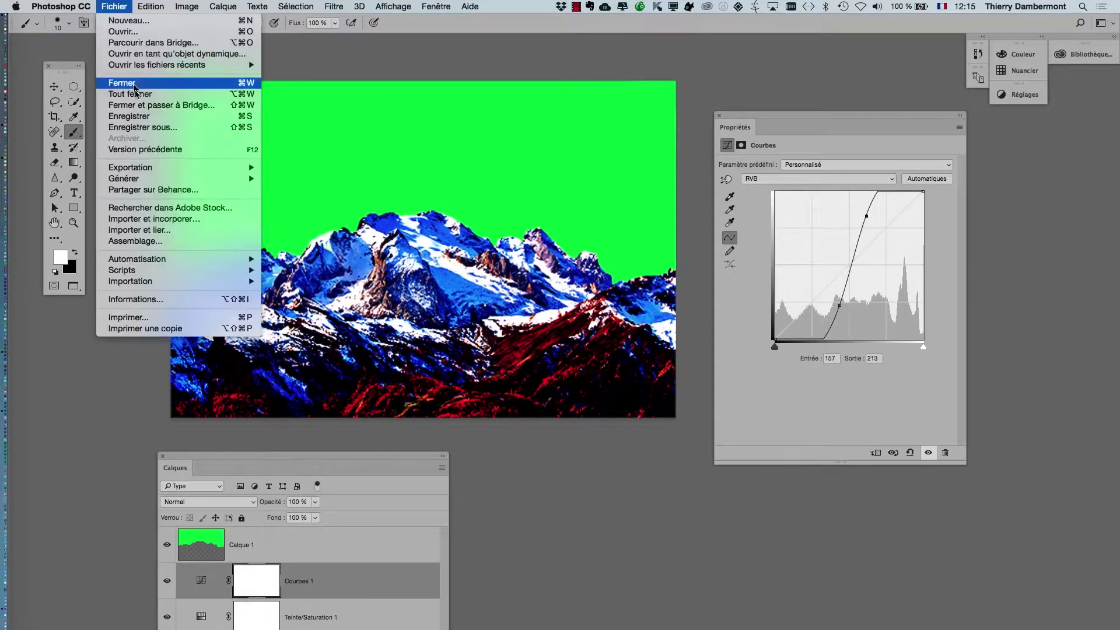
{"action": "left_click", "coordinate": [140, 116]}
{"action": "key", "text": "super+Tab"}
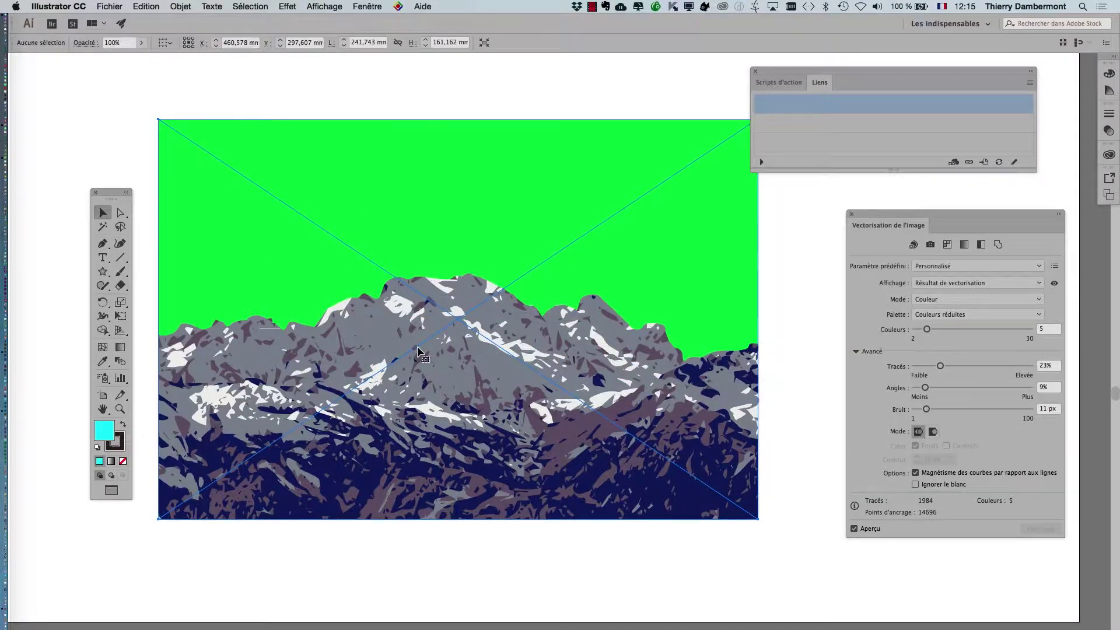
{"action": "key", "text": "super+Tab"}
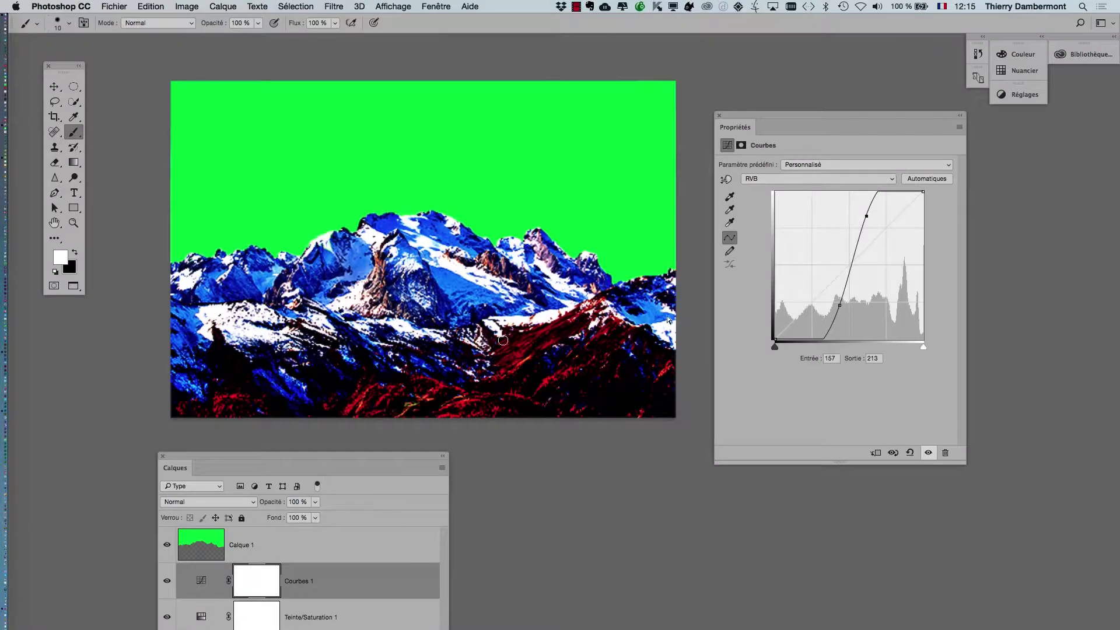
{"action": "key", "text": "super+Tab"}
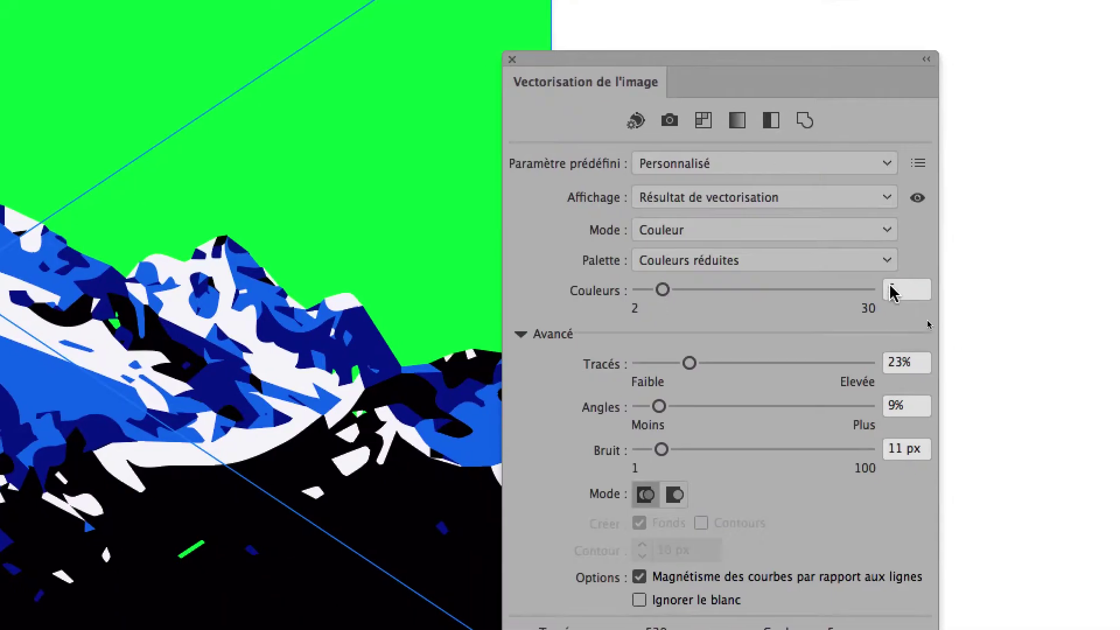
Try 12 and then 20 as the maximum number of trace colours.
{"action": "left_click", "coordinate": [932, 323]}
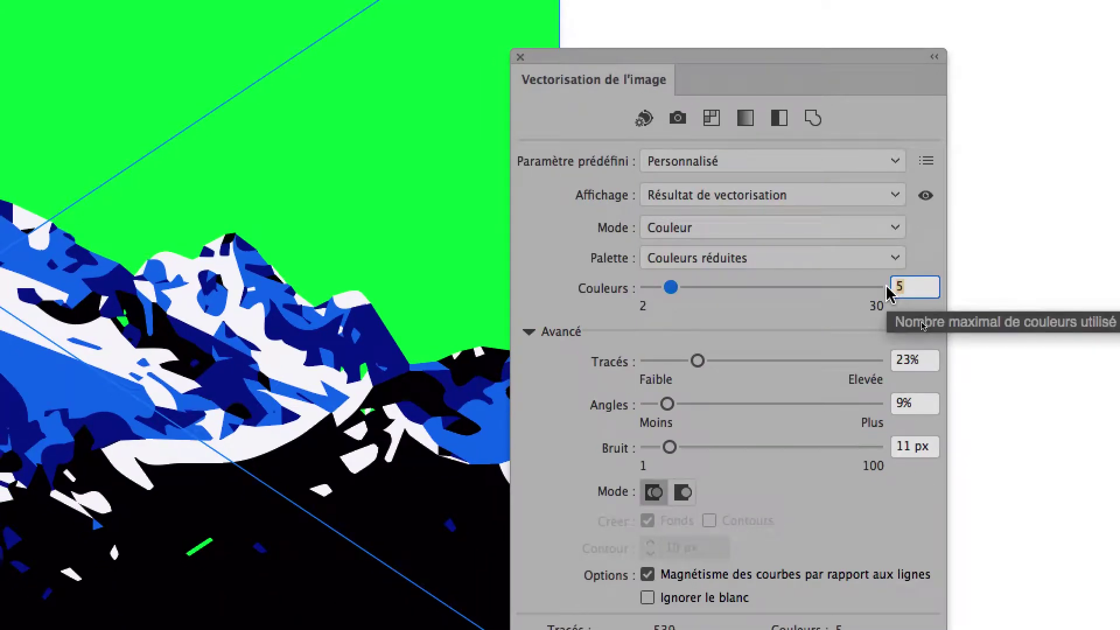
{"action": "type", "text": "12"}
{"action": "key", "text": "Tab"}
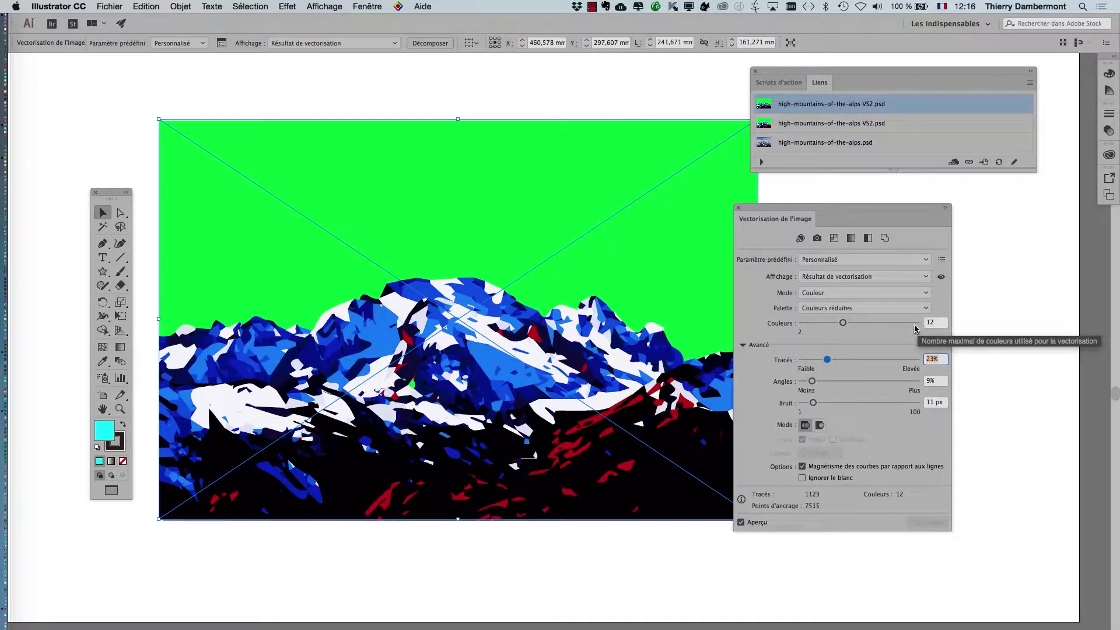
{"action": "key", "text": "shift+Tab"}
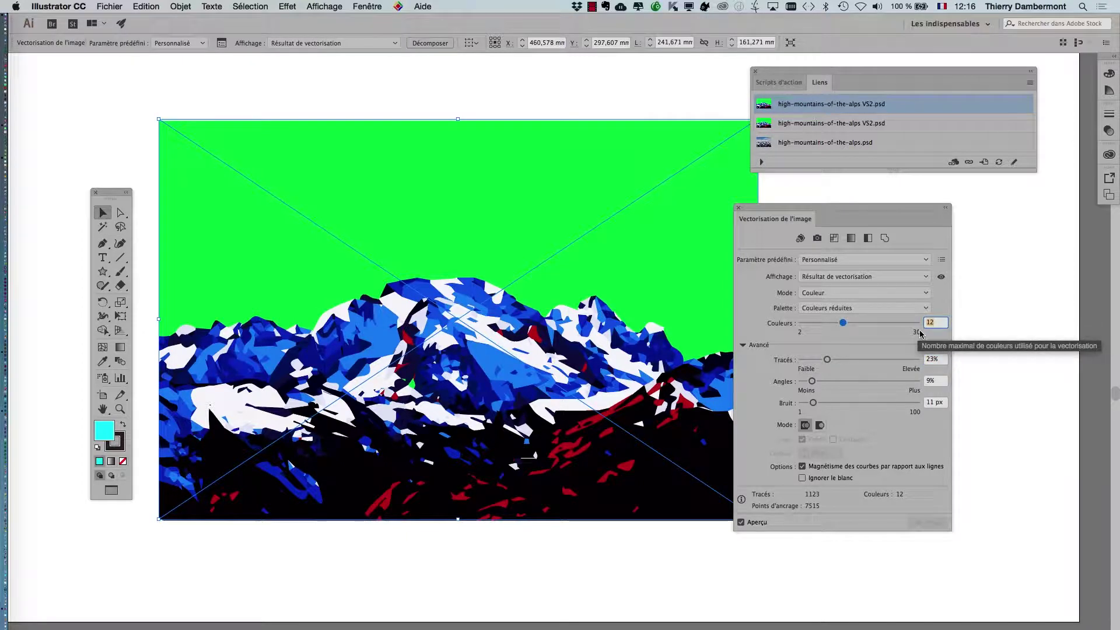
{"action": "type", "text": "20"}
{"action": "key", "text": "Tab"}
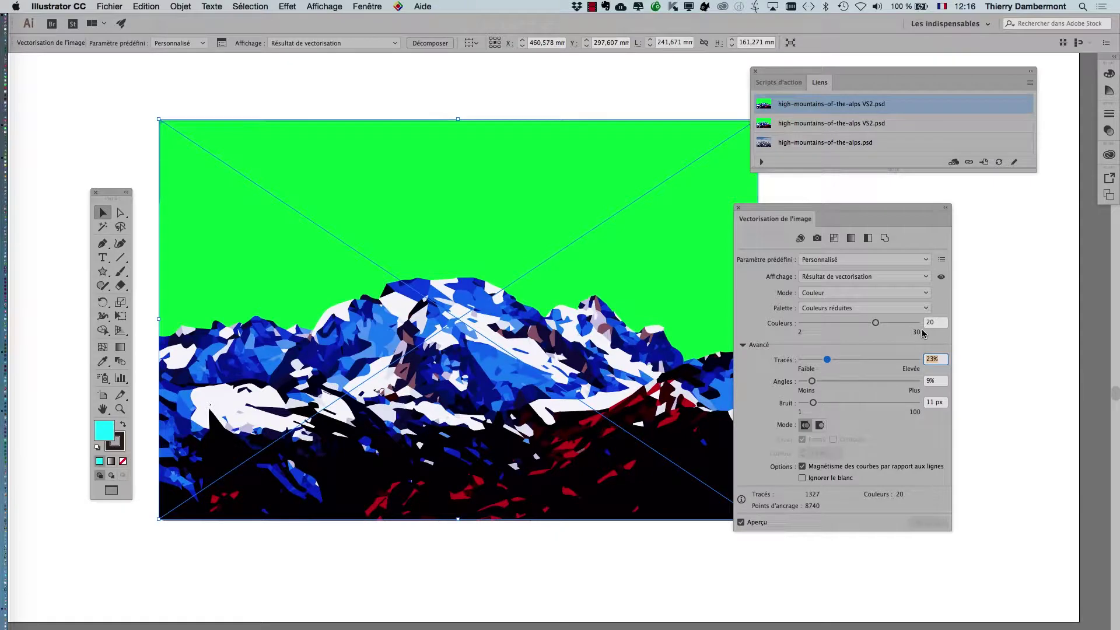
Settle the mountain trace on 10 colours and go back to Photoshop.
{"action": "key", "text": "shift+Tab"}
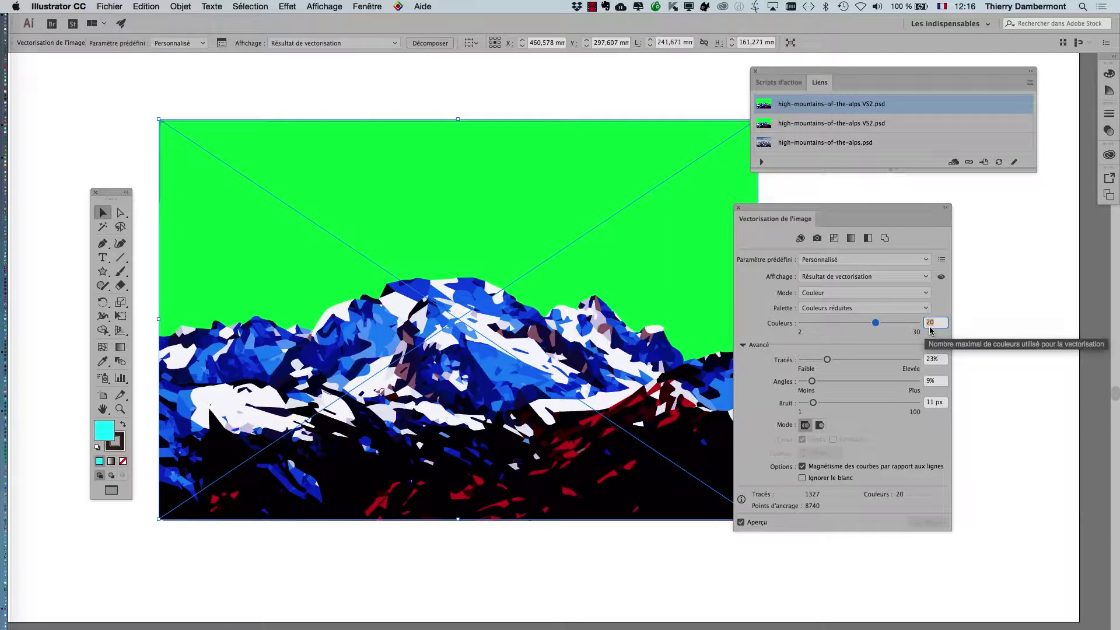
{"action": "type", "text": "10"}
{"action": "key", "text": "Tab"}
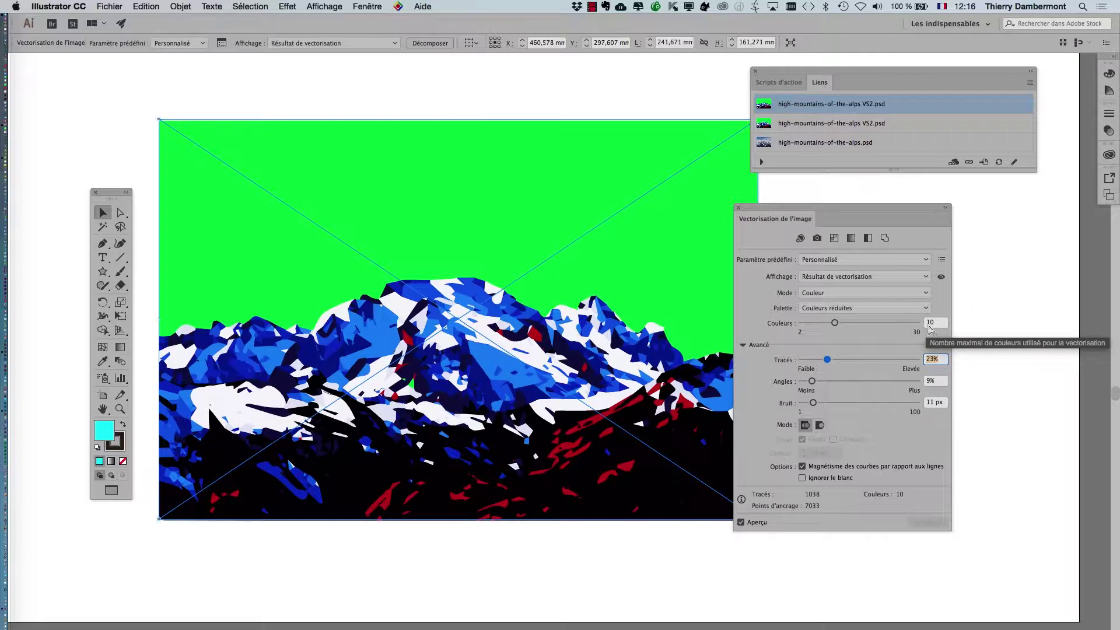
{"action": "key", "text": "super+Tab"}
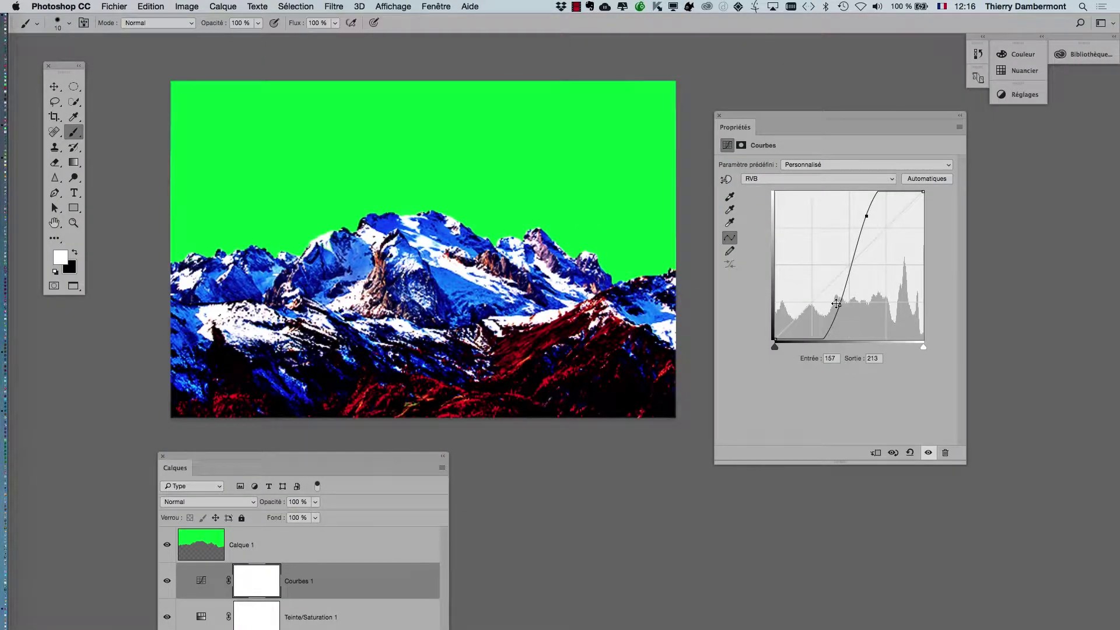
Soften the Curves adjustment with a lifted shadow point, tidy the Layers panel, then go to Illustrator.
{"action": "mouse_move", "coordinate": [836, 303]}
{"action": "left_mouse_down"}
{"action": "mouse_move", "coordinate": [834, 293]}
{"action": "mouse_move", "coordinate": [808, 306]}
{"action": "left_mouse_up"}
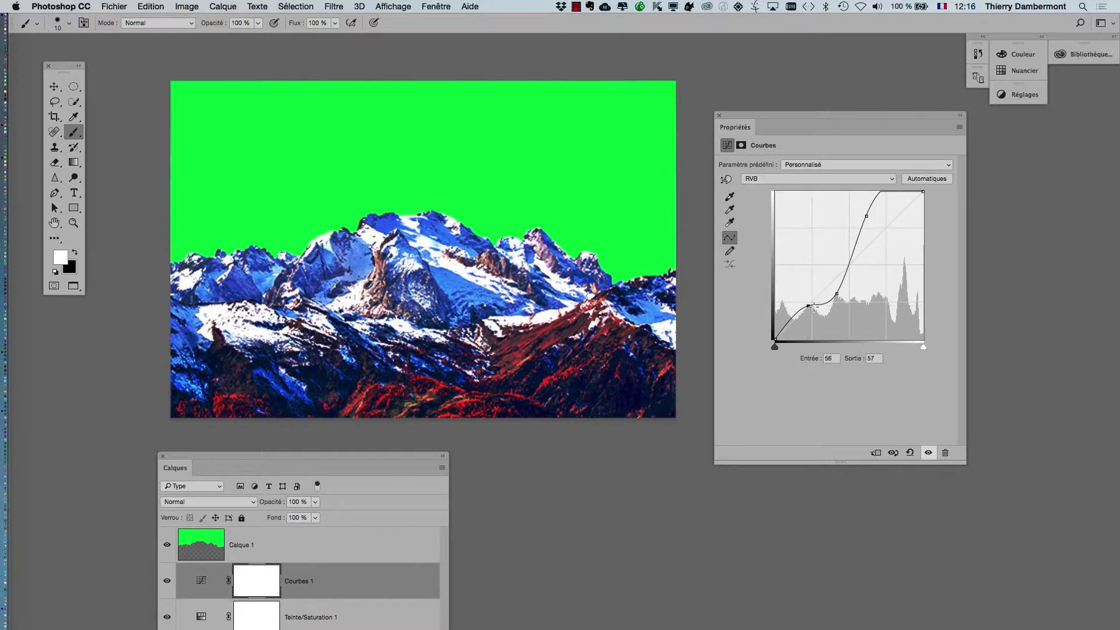
{"action": "left_click_drag", "start_coordinate": [814, 306], "coordinate": [836, 281]}
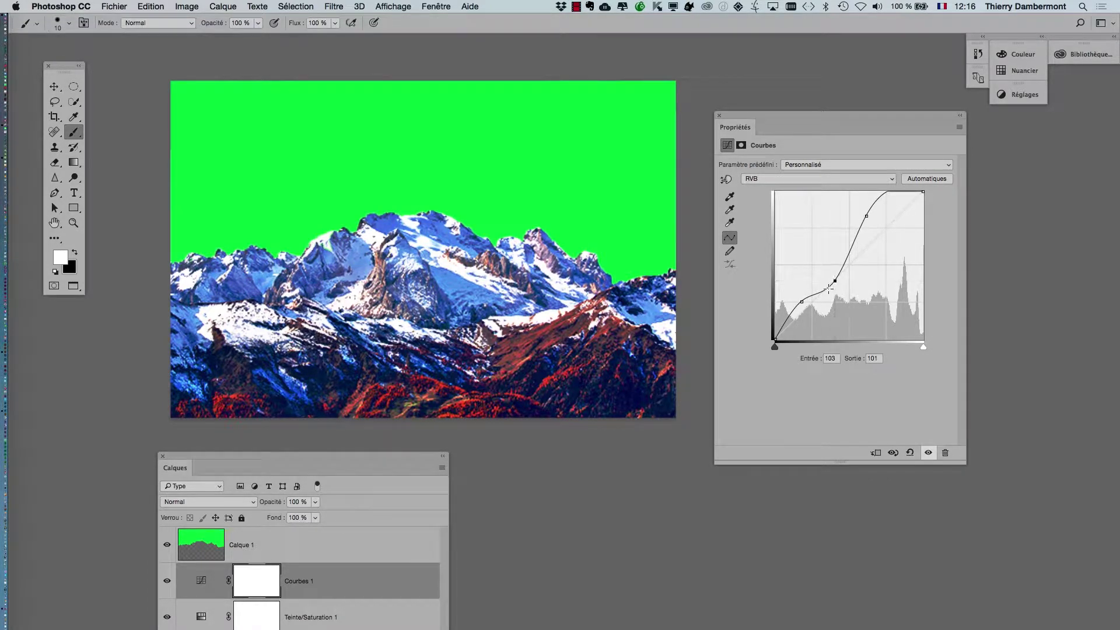
{"action": "left_click_drag", "start_coordinate": [346, 455], "coordinate": [787, 73]}
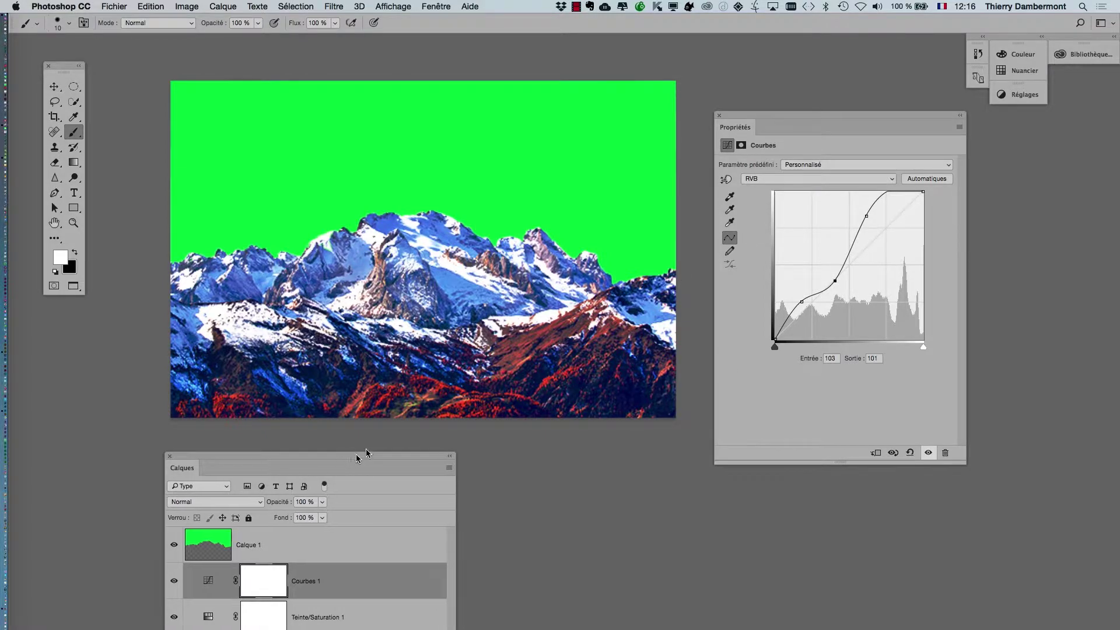
{"action": "left_click", "coordinate": [114, 6]}
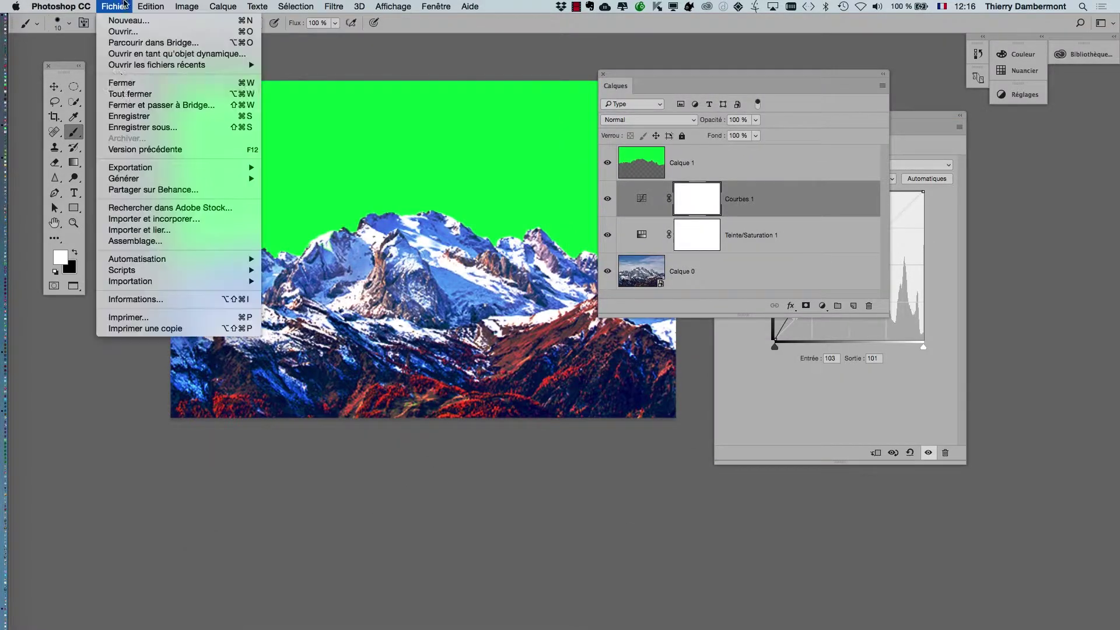
{"action": "key", "text": "super+Tab"}
{"action": "left_click", "coordinate": [411, 359]}
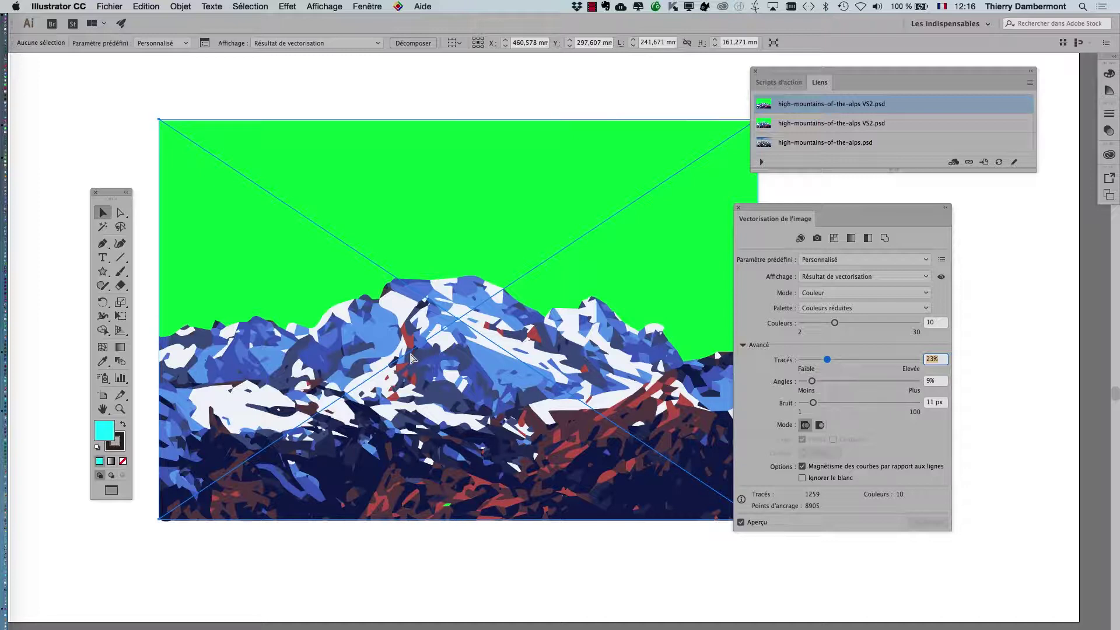
Select the refreshed ten-colour trace to review its lighter blue and rust-red mountains.
{"action": "left_click", "coordinate": [411, 357]}
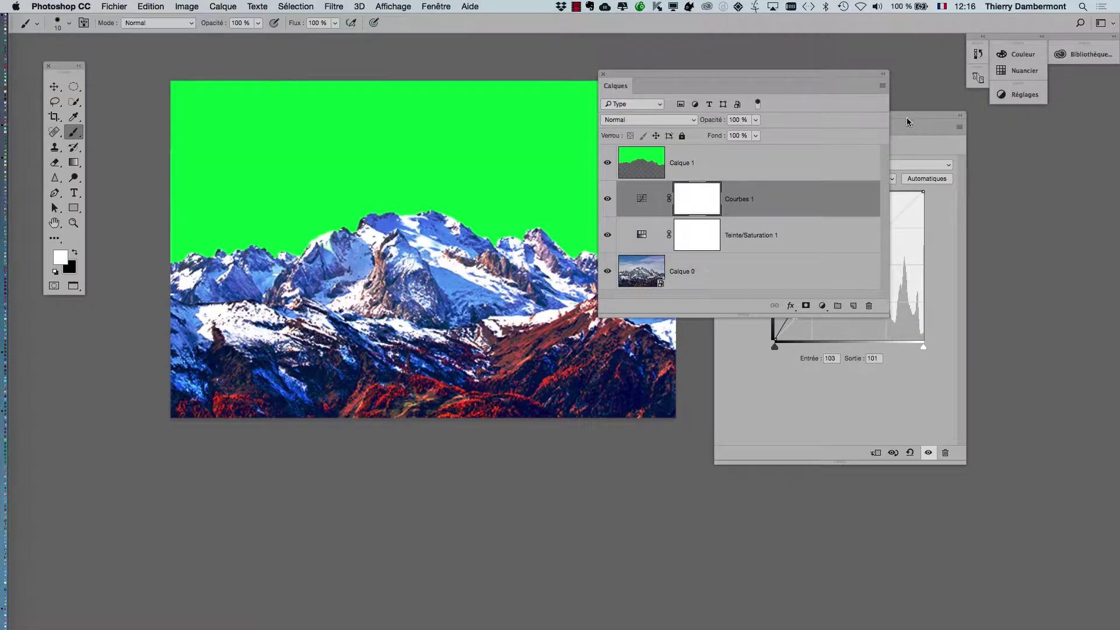
Steepen the Curves adjustment so the snow and red slopes look punchier.
{"action": "left_click_drag", "start_coordinate": [907, 122], "coordinate": [963, 168]}
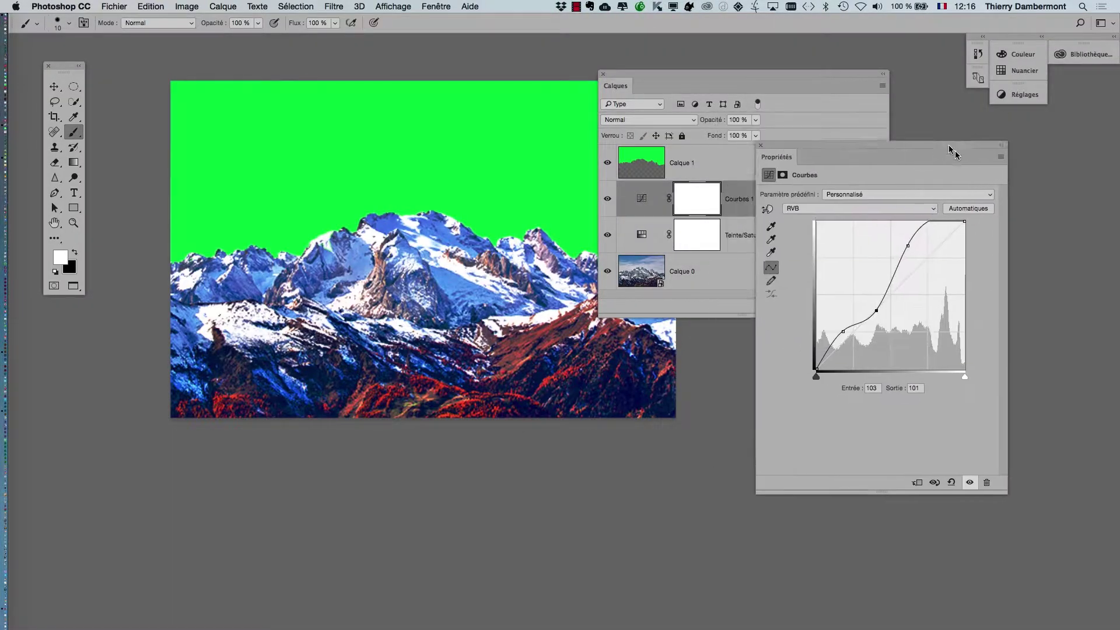
{"action": "mouse_move", "coordinate": [892, 329]}
{"action": "left_mouse_down"}
{"action": "mouse_move", "coordinate": [892, 346]}
{"action": "mouse_move", "coordinate": [852, 366]}
{"action": "left_mouse_up"}
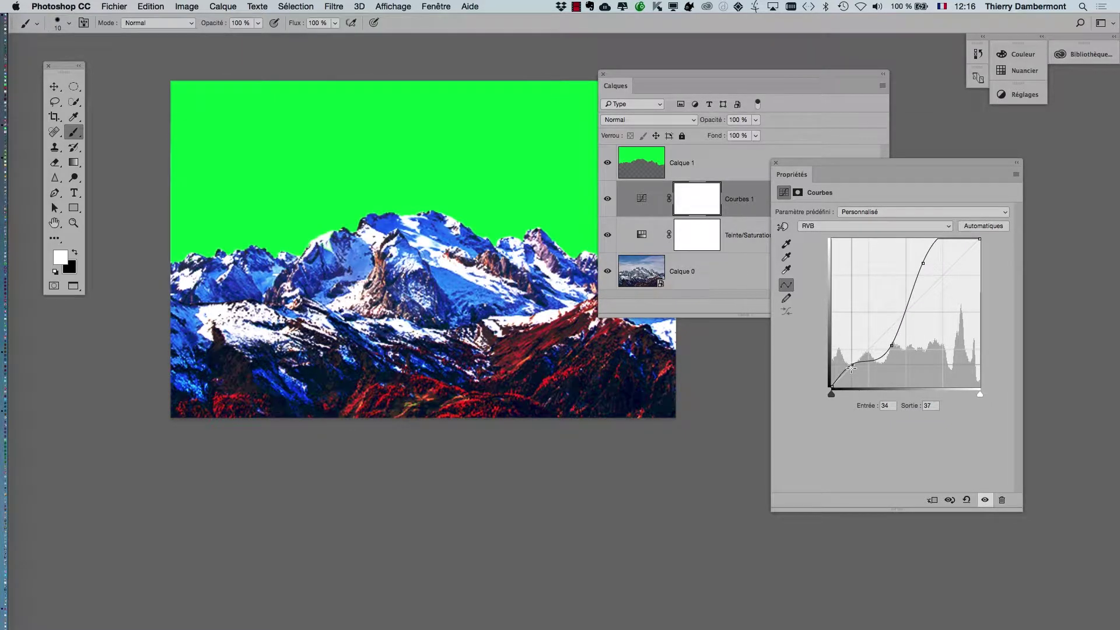
{"action": "left_click_drag", "start_coordinate": [924, 264], "coordinate": [908, 266]}
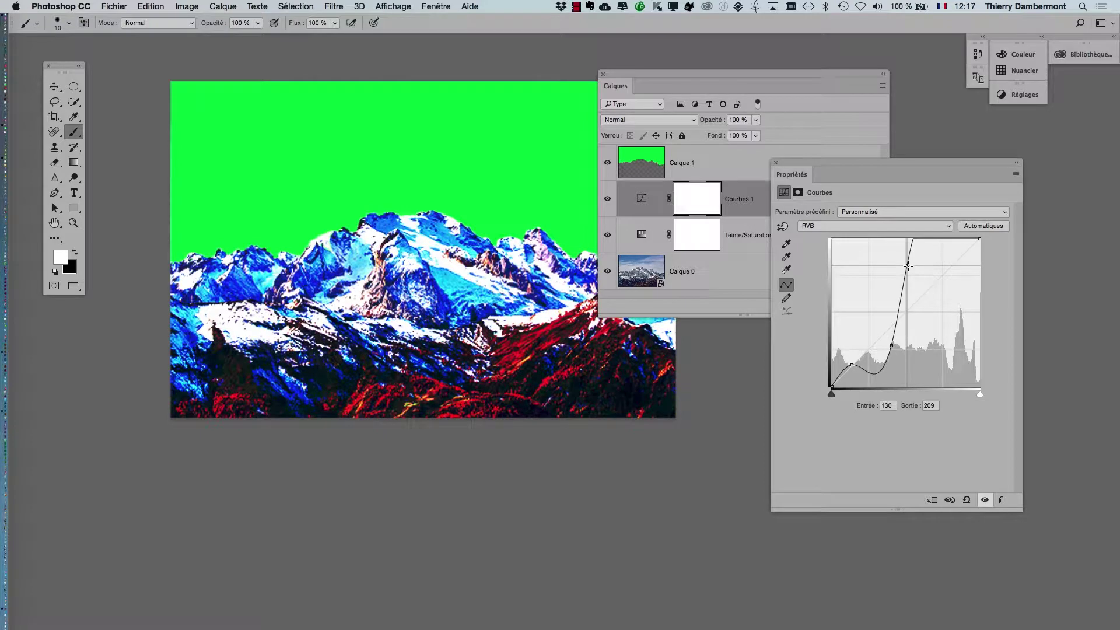
{"action": "left_click_drag", "start_coordinate": [890, 344], "coordinate": [885, 334]}
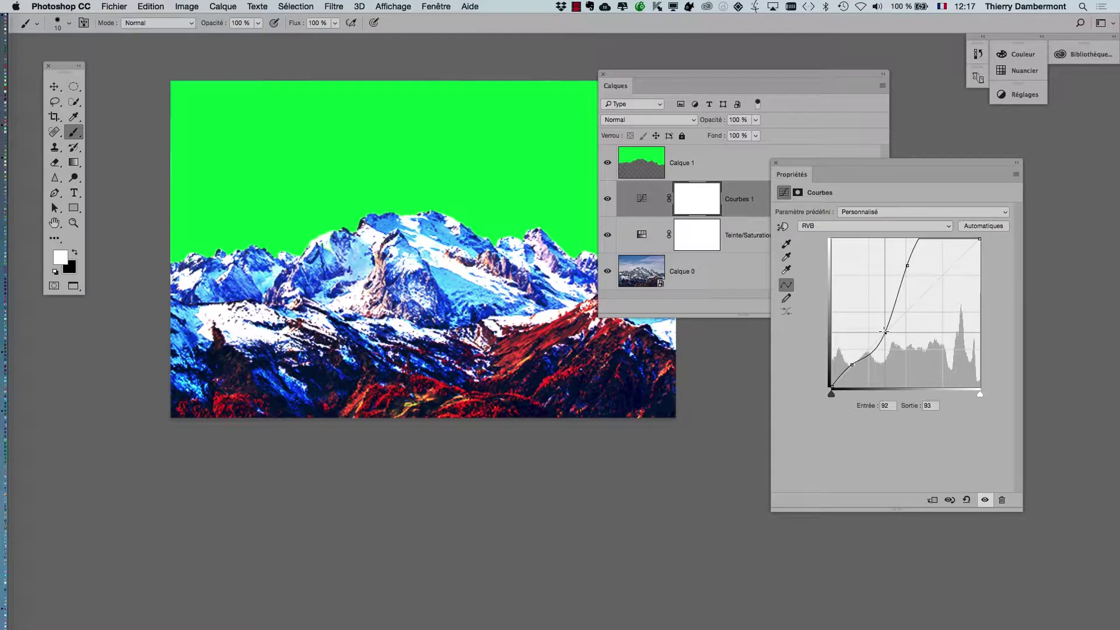
Select the base Calque 0 layer and lengthen the Layers panel.
{"action": "left_click", "coordinate": [111, 7]}
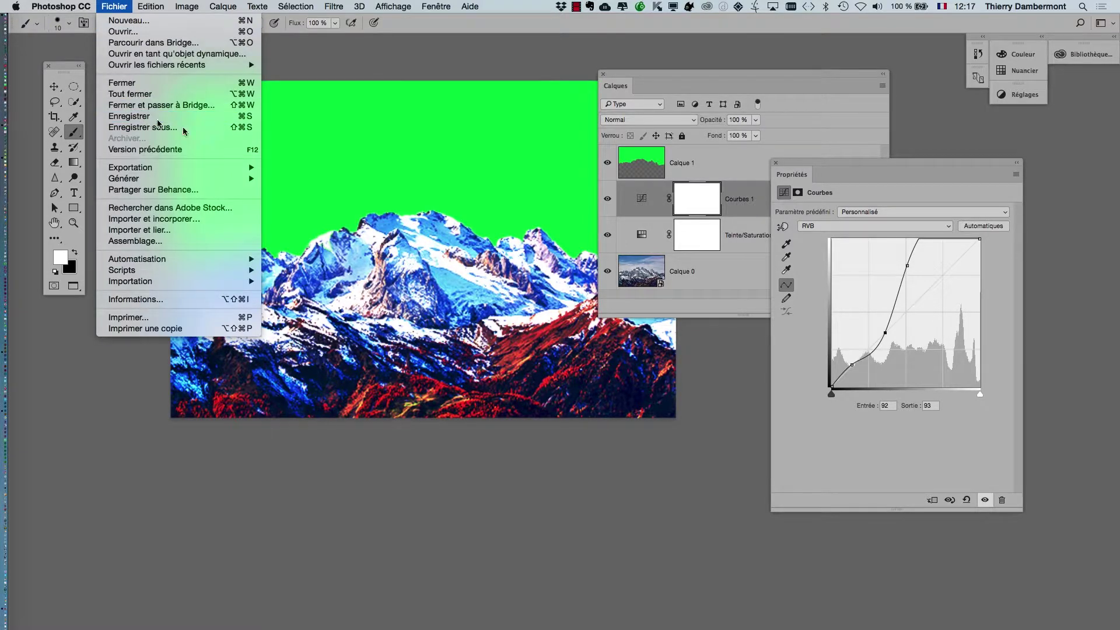
{"action": "left_click", "coordinate": [546, 214]}
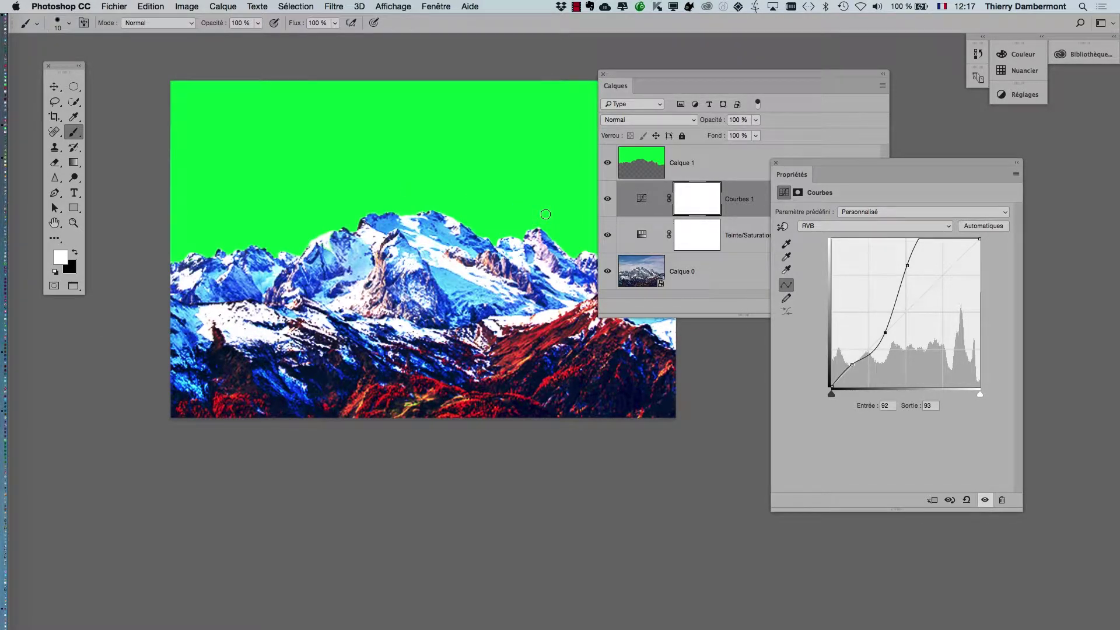
{"action": "left_click", "coordinate": [709, 283]}
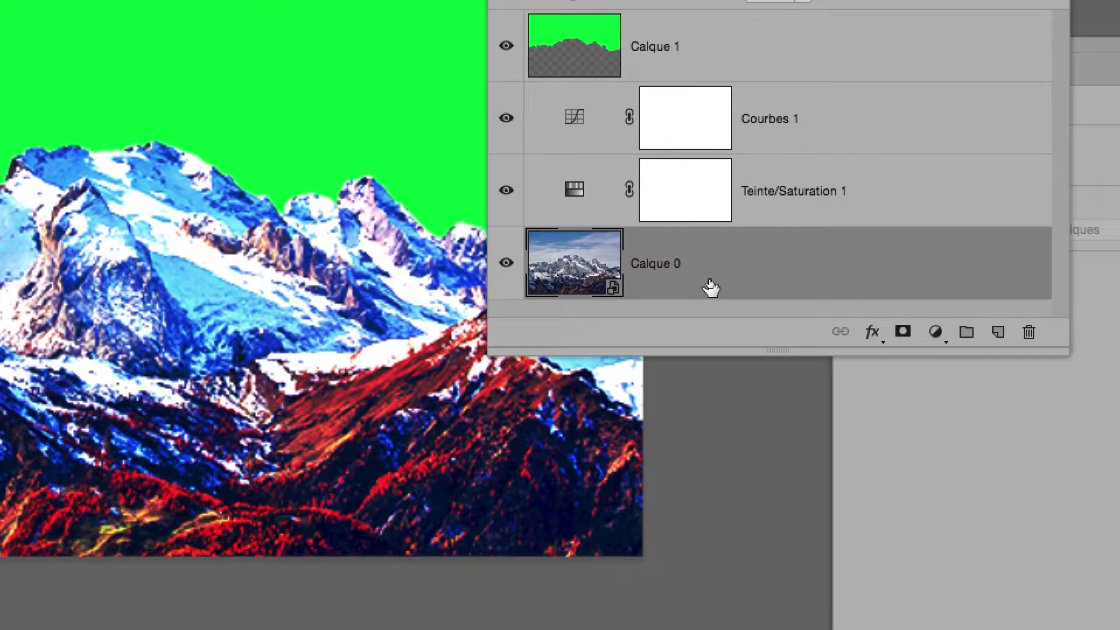
{"action": "left_click_drag", "start_coordinate": [738, 305], "coordinate": [747, 378]}
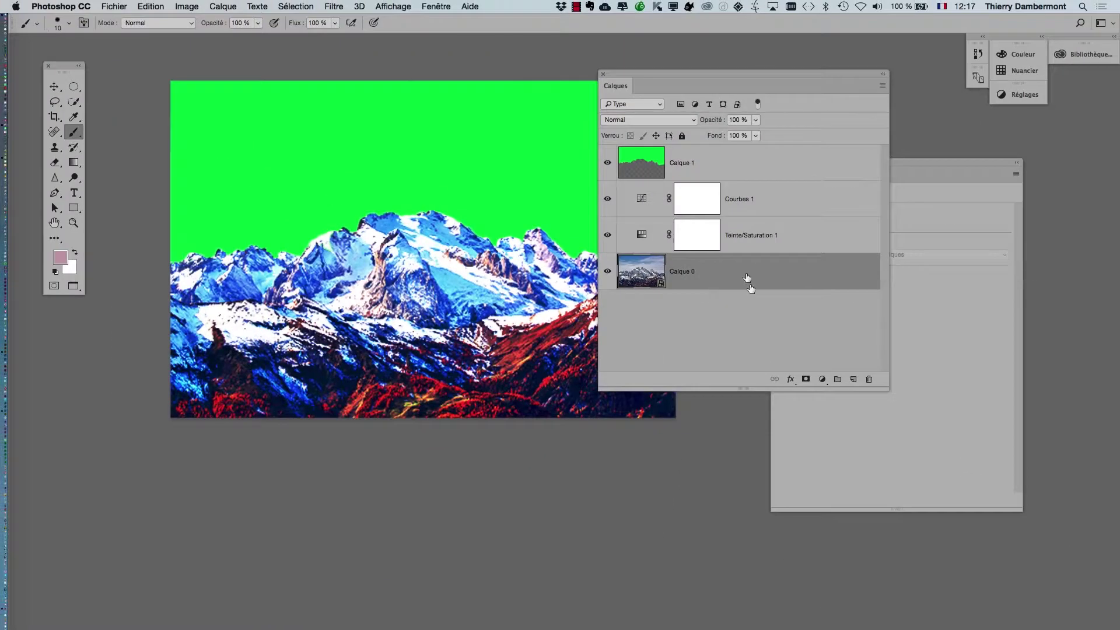
Apply a 3.3 px Gaussian blur smart filter to Calque 0.
{"action": "left_click", "coordinate": [331, 4]}
{"action": "mouse_move", "coordinate": [341, 178]}
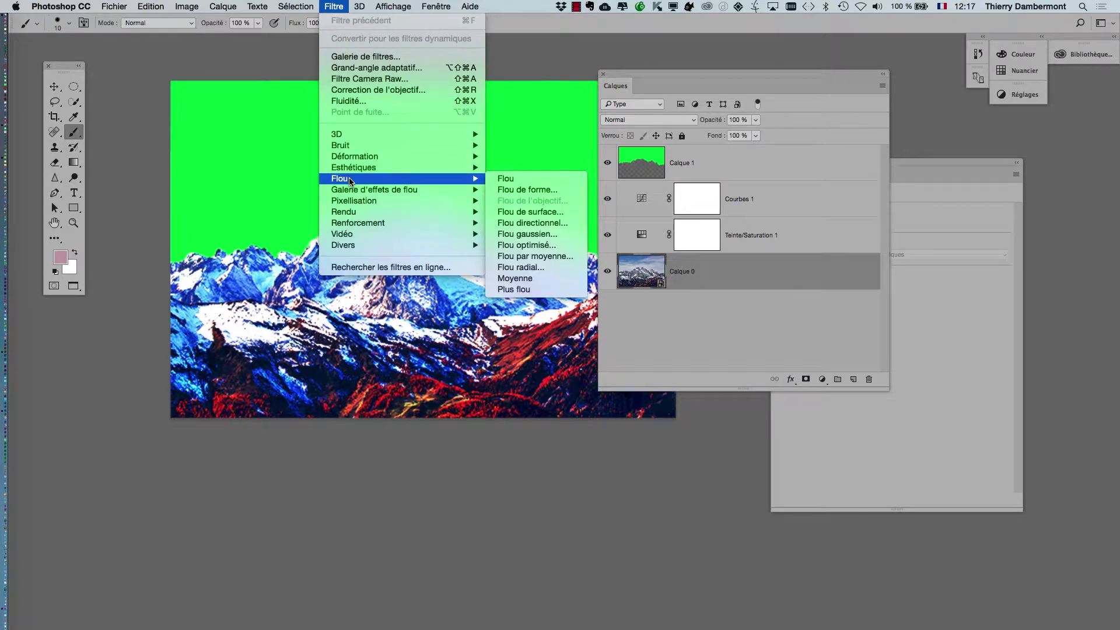
{"action": "left_click", "coordinate": [527, 234]}
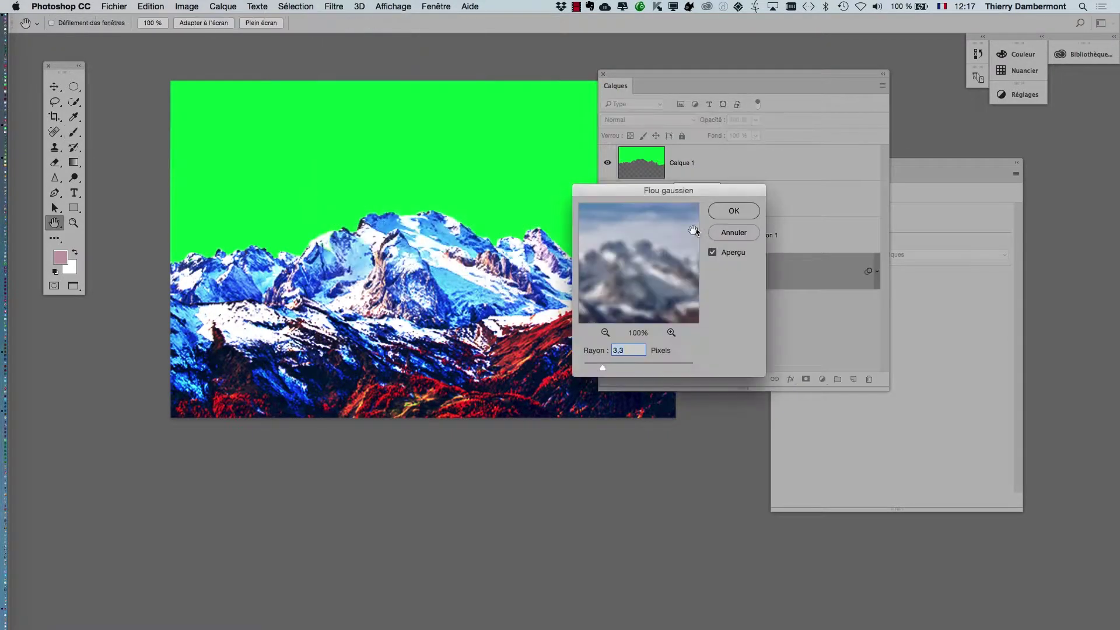
{"action": "left_click", "coordinate": [733, 212]}
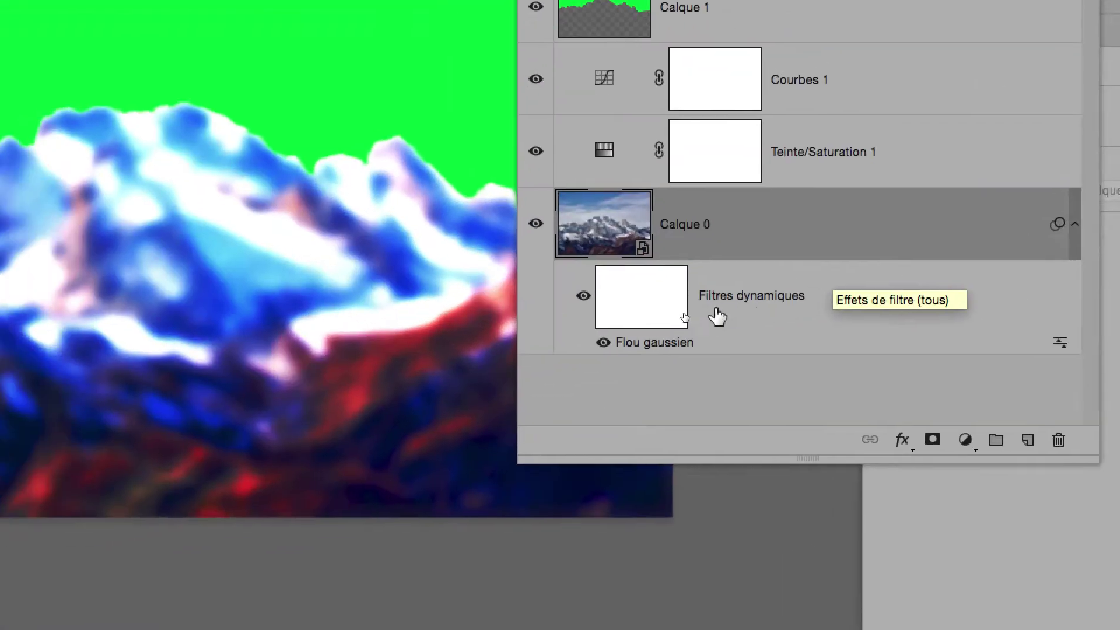
Draw a vertical gradient on the blur mask, keeping peaks sharp and the foreground blurred.
{"action": "left_click", "coordinate": [670, 317]}
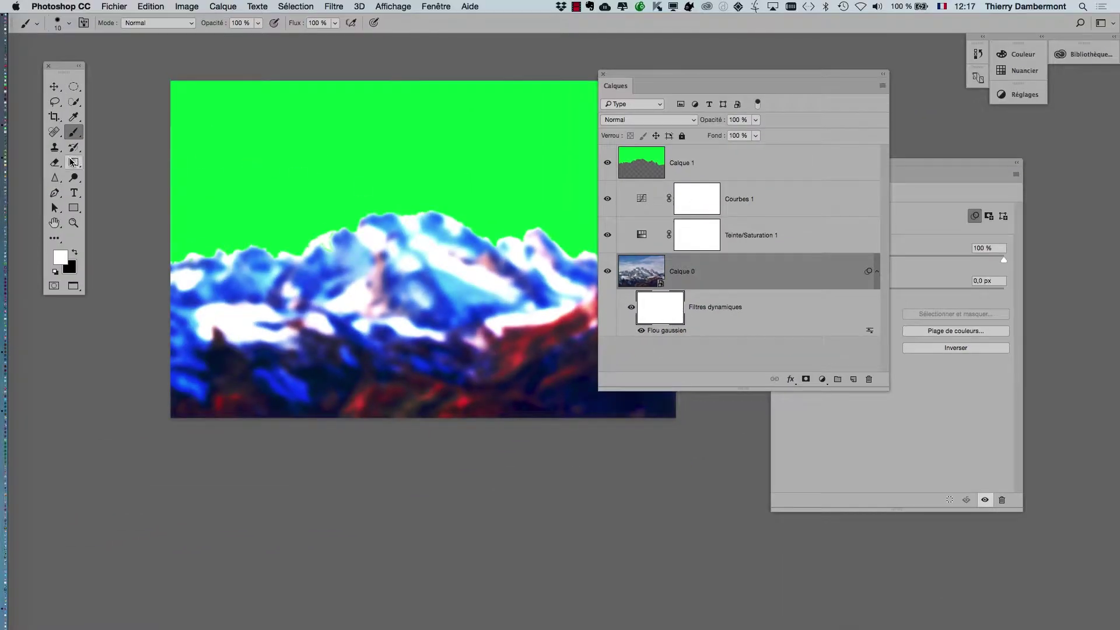
{"action": "left_click", "coordinate": [71, 162]}
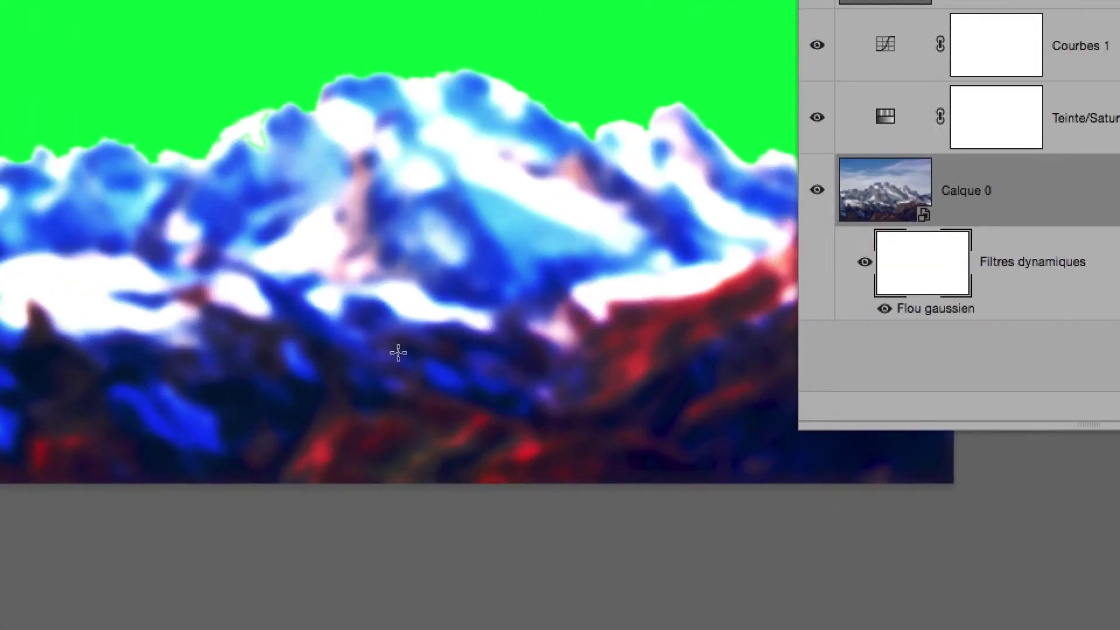
{"action": "mouse_move", "coordinate": [399, 354]}
{"action": "left_mouse_down"}
{"action": "mouse_move", "coordinate": [398, 262]}
{"action": "mouse_move", "coordinate": [398, 298]}
{"action": "left_mouse_up"}
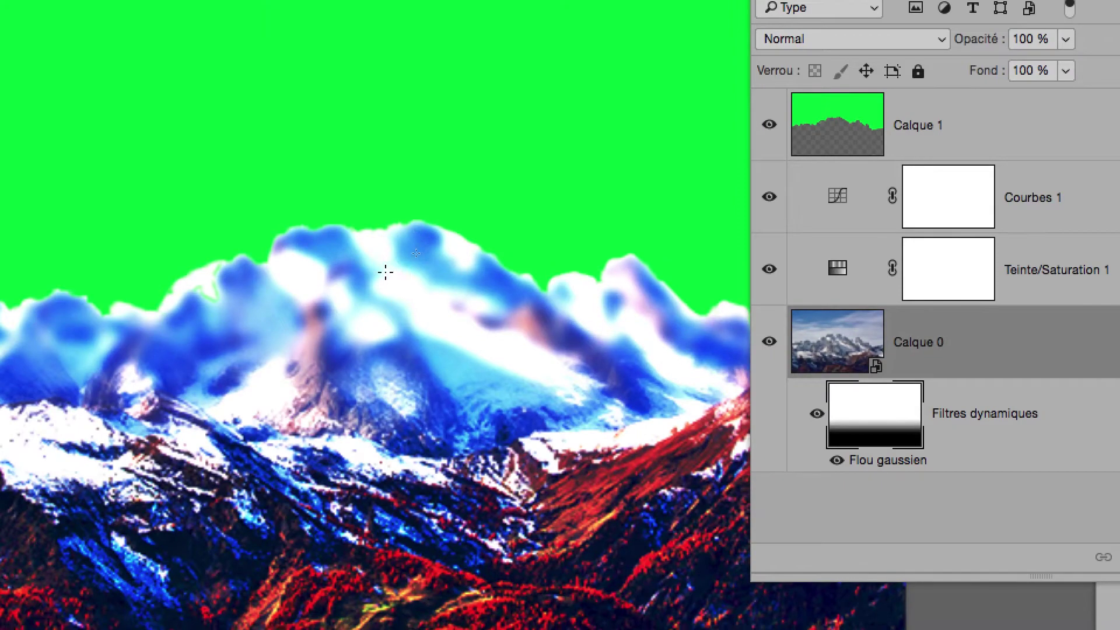
{"action": "left_click_drag", "start_coordinate": [603, 334], "coordinate": [618, 525]}
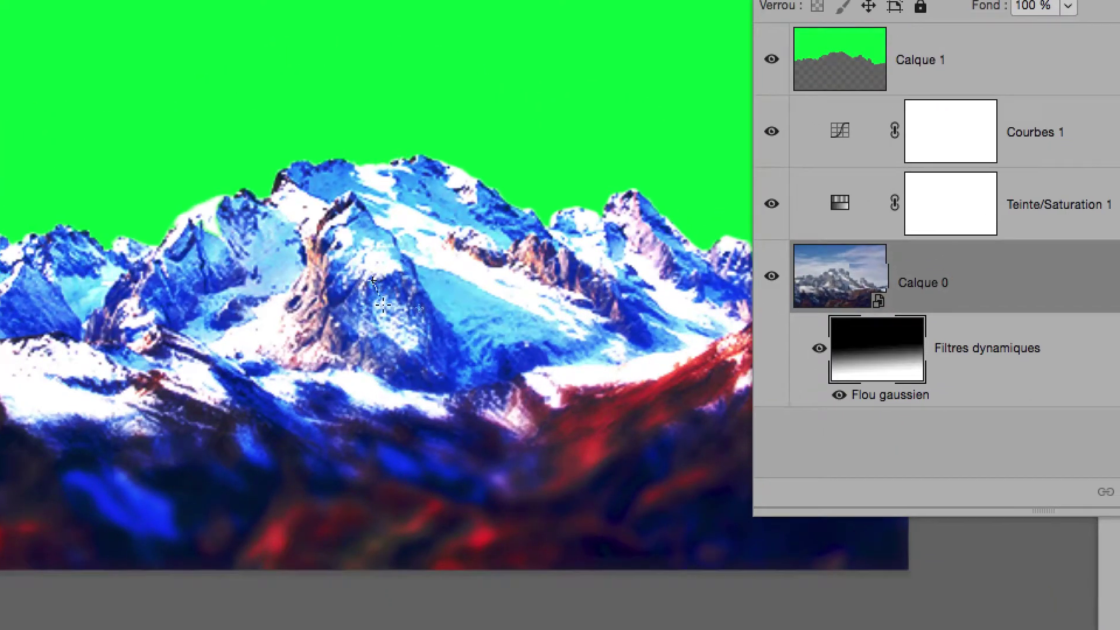
{"action": "left_click_drag", "start_coordinate": [383, 304], "coordinate": [385, 355]}
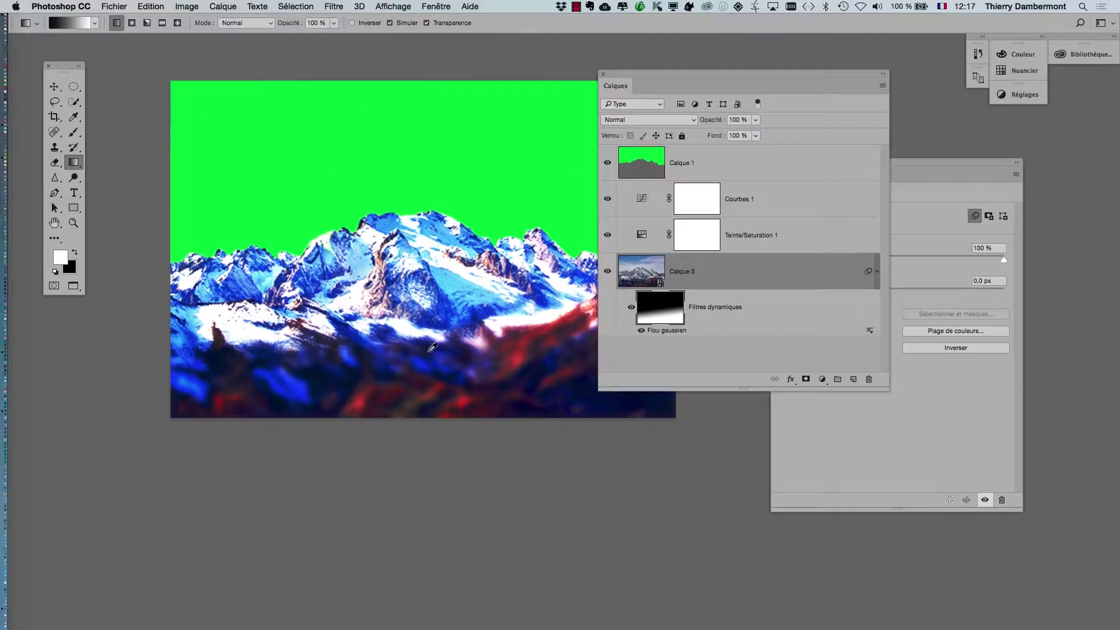
Save the photo and check the updated trace in Illustrator before returning.
{"action": "left_click", "coordinate": [114, 7]}
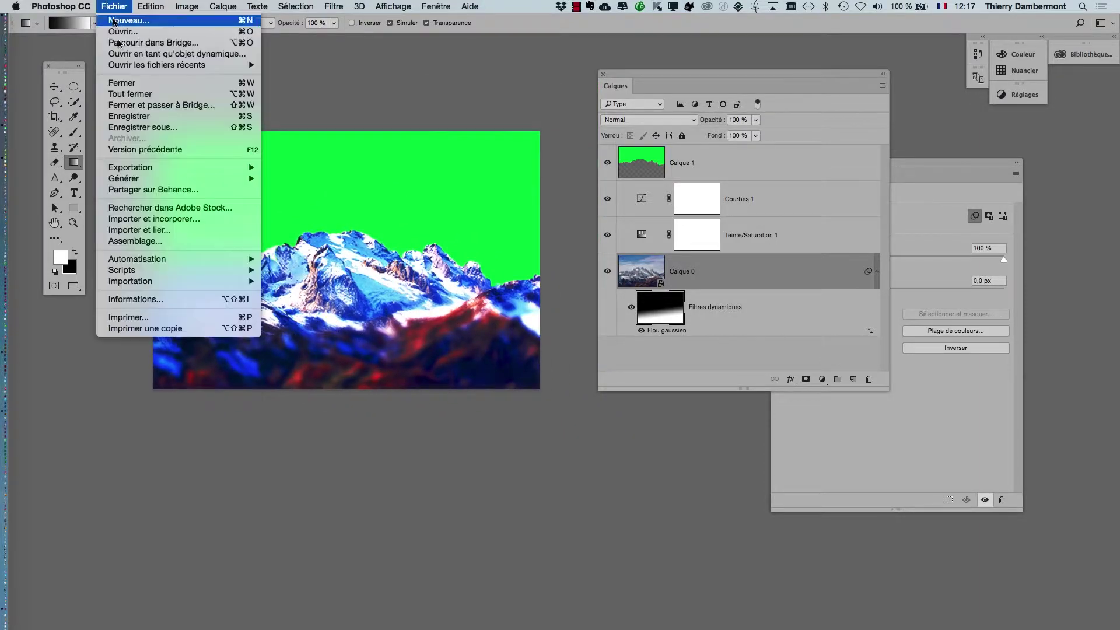
{"action": "left_click", "coordinate": [130, 117]}
{"action": "key", "text": "super+Tab"}
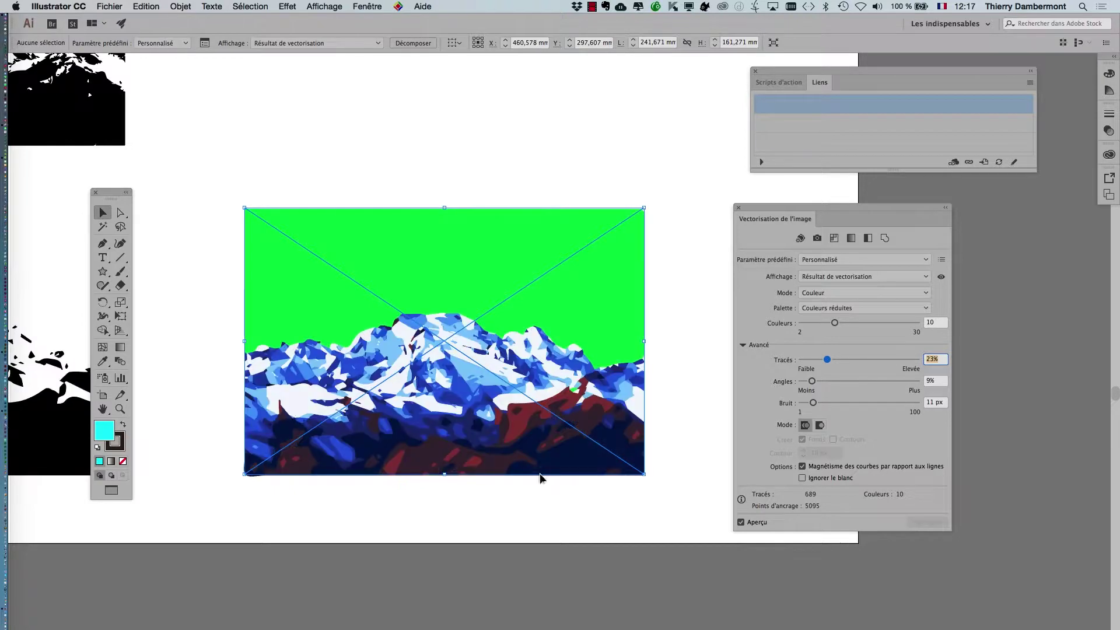
{"action": "scroll", "coordinate": [446, 482], "scroll_direction": "up", "scroll_amount": 1}
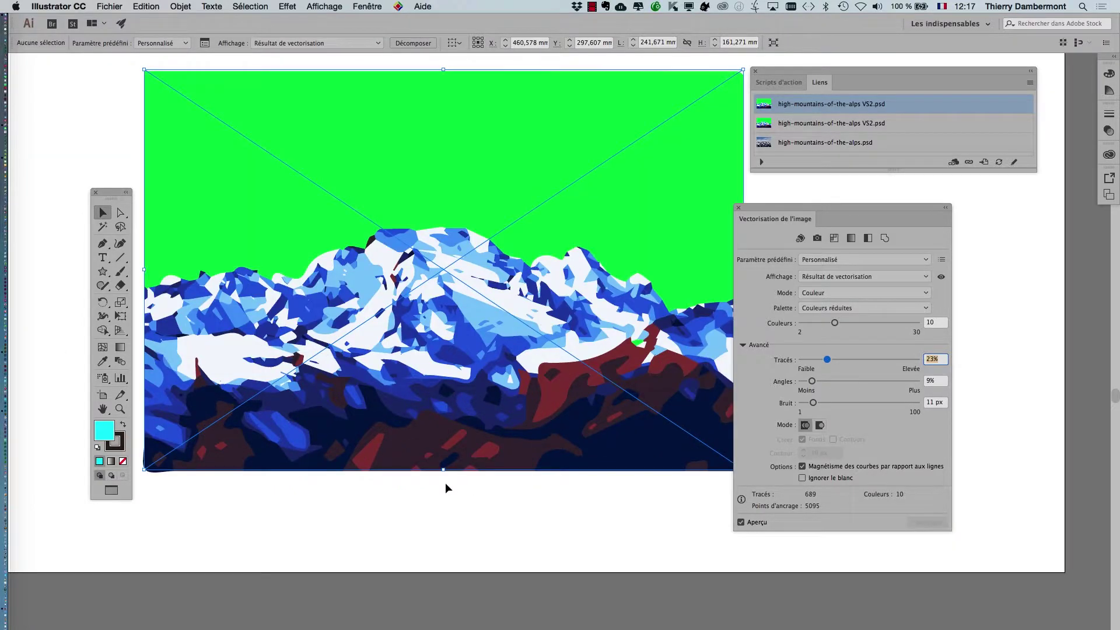
{"action": "scroll", "coordinate": [446, 482], "scroll_direction": "down", "scroll_amount": 1}
{"action": "key", "text": "super+Tab"}
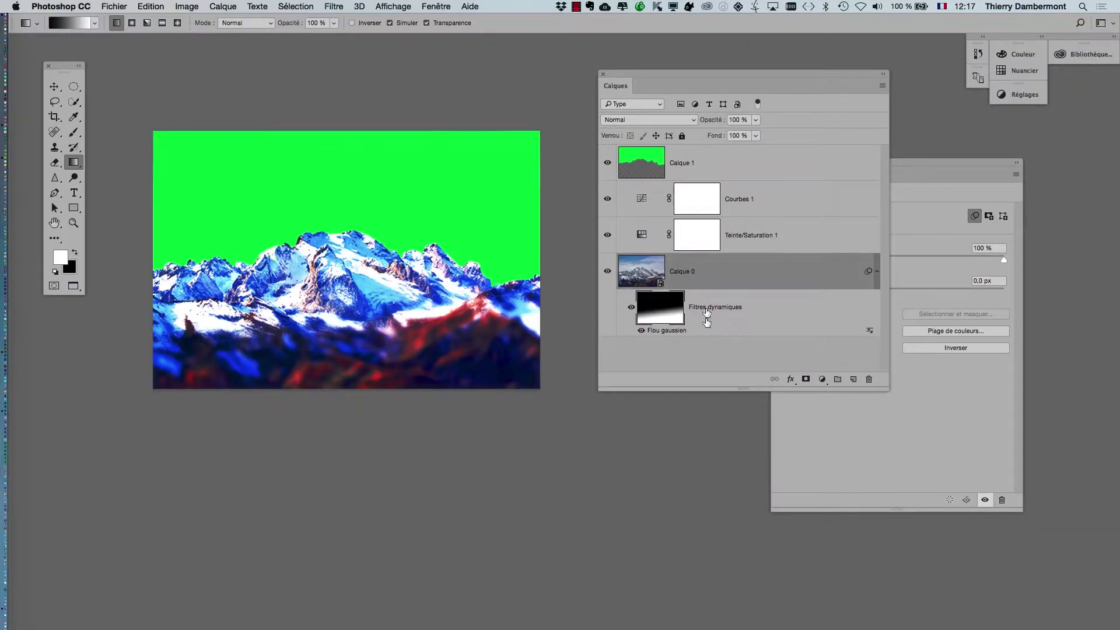
Lower the Gaussian blur smart filter's radius to about 1.8 px for crisper foreground slopes.
{"action": "double_click", "coordinate": [686, 330]}
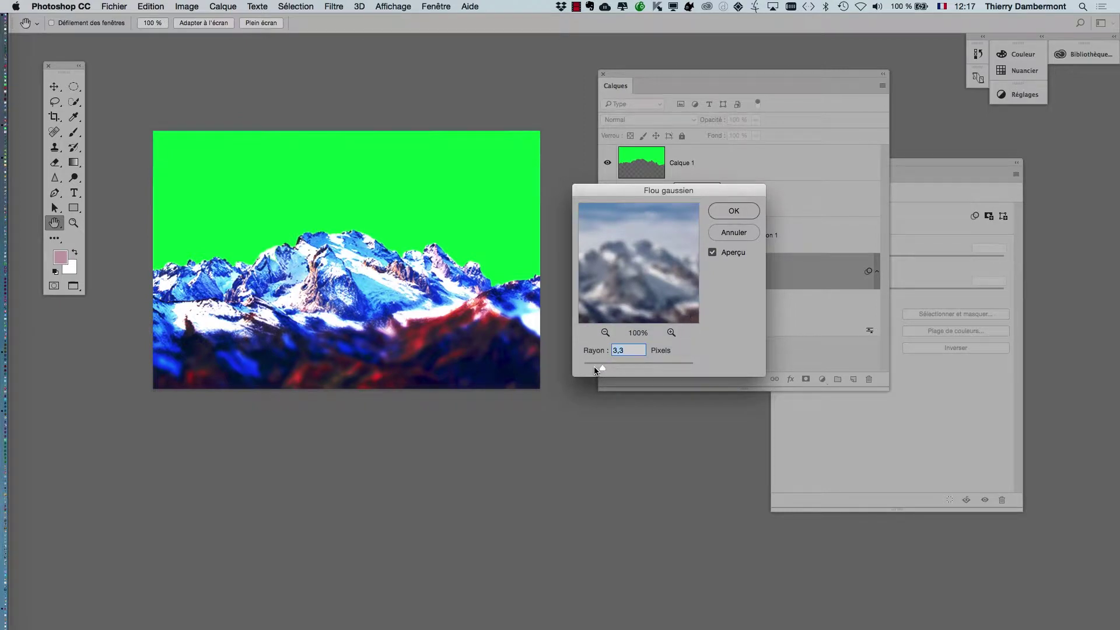
{"action": "left_click_drag", "start_coordinate": [594, 362], "coordinate": [589, 364]}
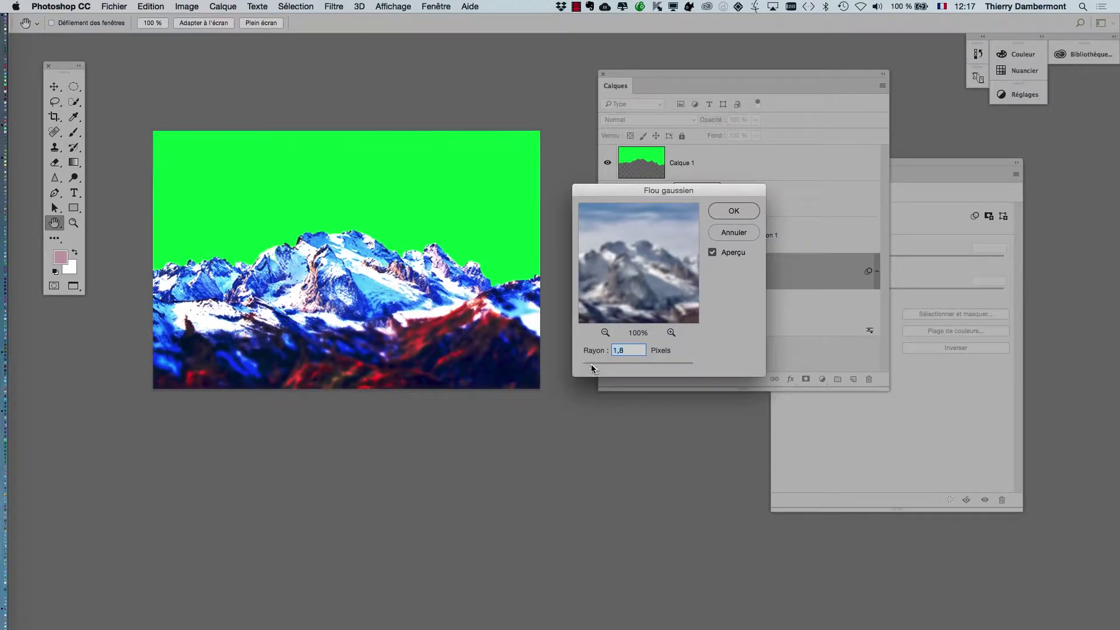
{"action": "left_click", "coordinate": [733, 211]}
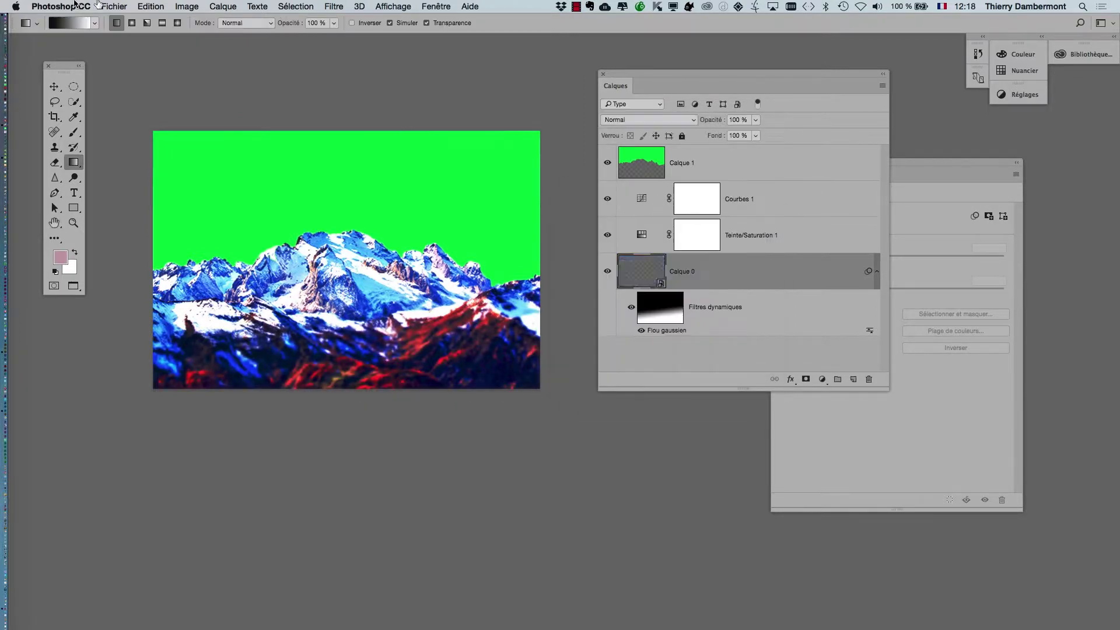
{"action": "left_click", "coordinate": [114, 6]}
{"action": "left_click", "coordinate": [298, 241]}
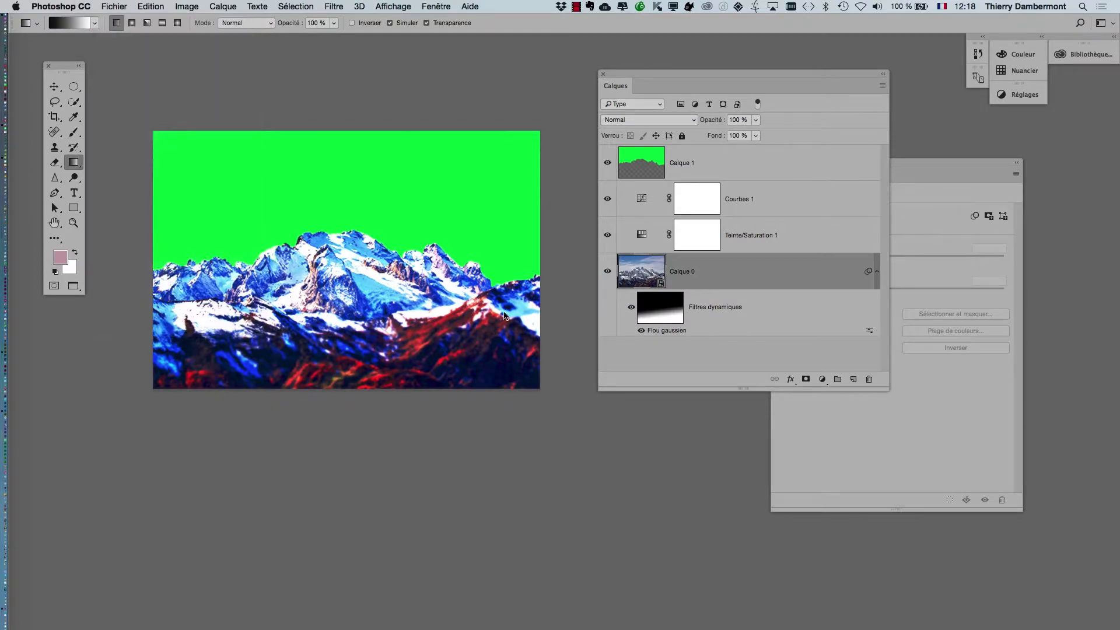
{"action": "key", "text": "super+Tab"}
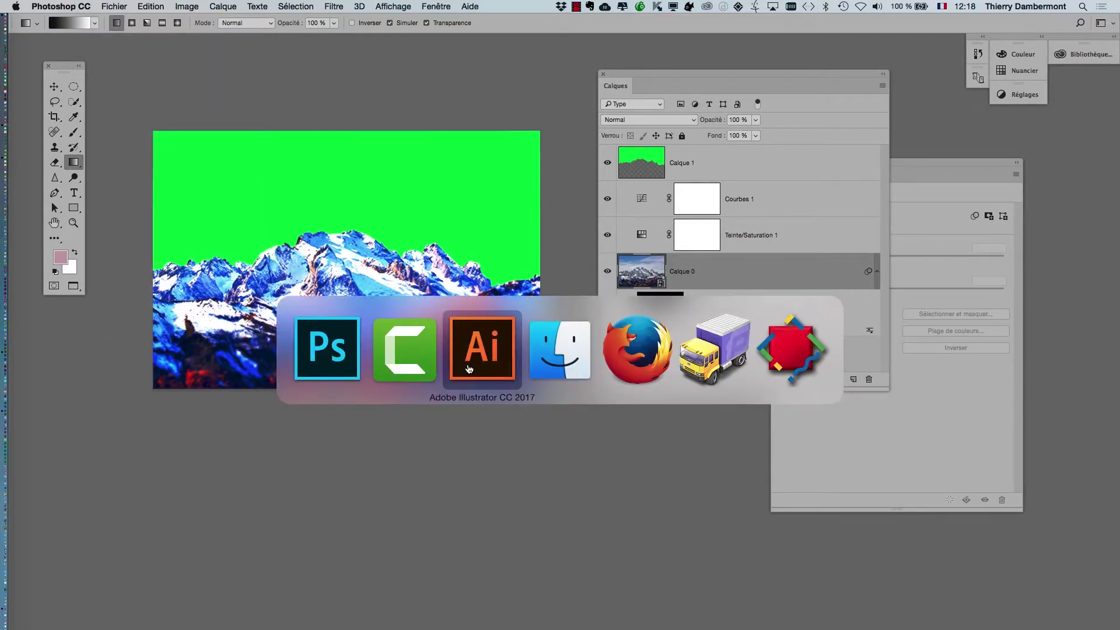
Compare the refreshed 887-path ten-colour trace with the less-blurred Photoshop photo.
{"action": "left_click", "coordinate": [467, 363]}
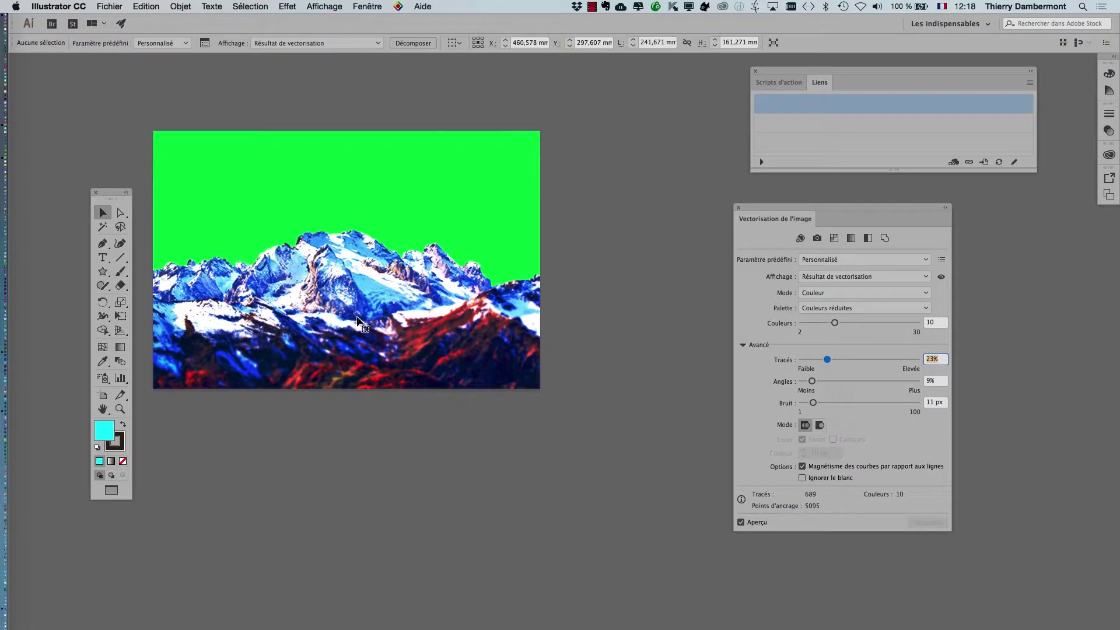
{"action": "key", "text": "super+Tab"}
{"action": "key", "text": "super+shift+Tab"}
{"action": "key", "text": "super+shift+Tab"}
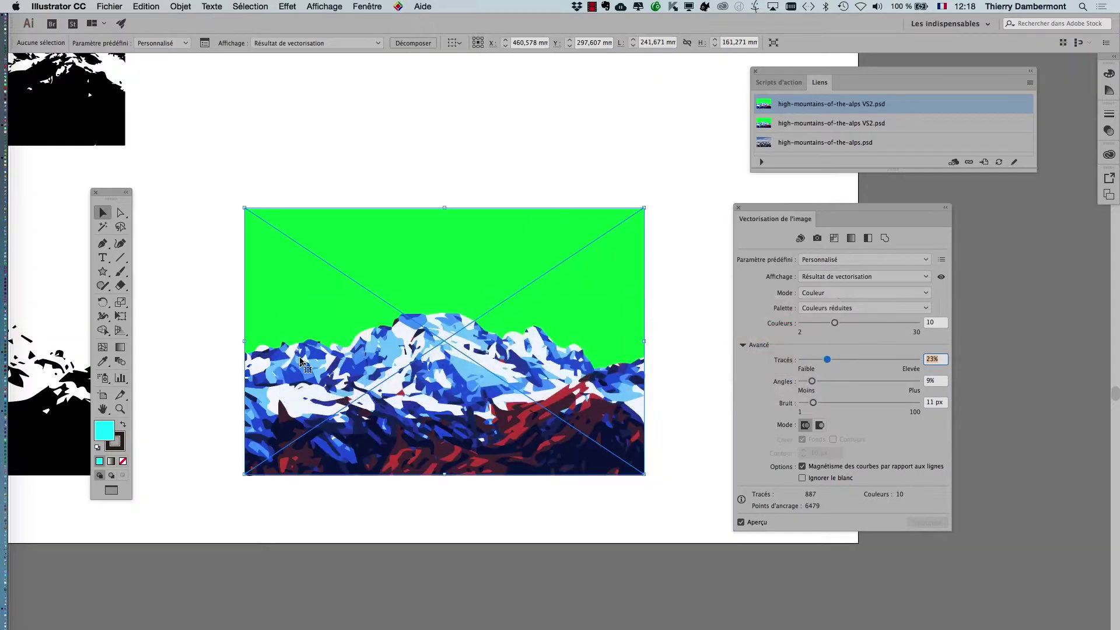
{"action": "scroll", "coordinate": [385, 387], "scroll_direction": "up", "scroll_amount": 3}
{"action": "scroll", "coordinate": [385, 387], "scroll_direction": "down", "scroll_amount": 3}
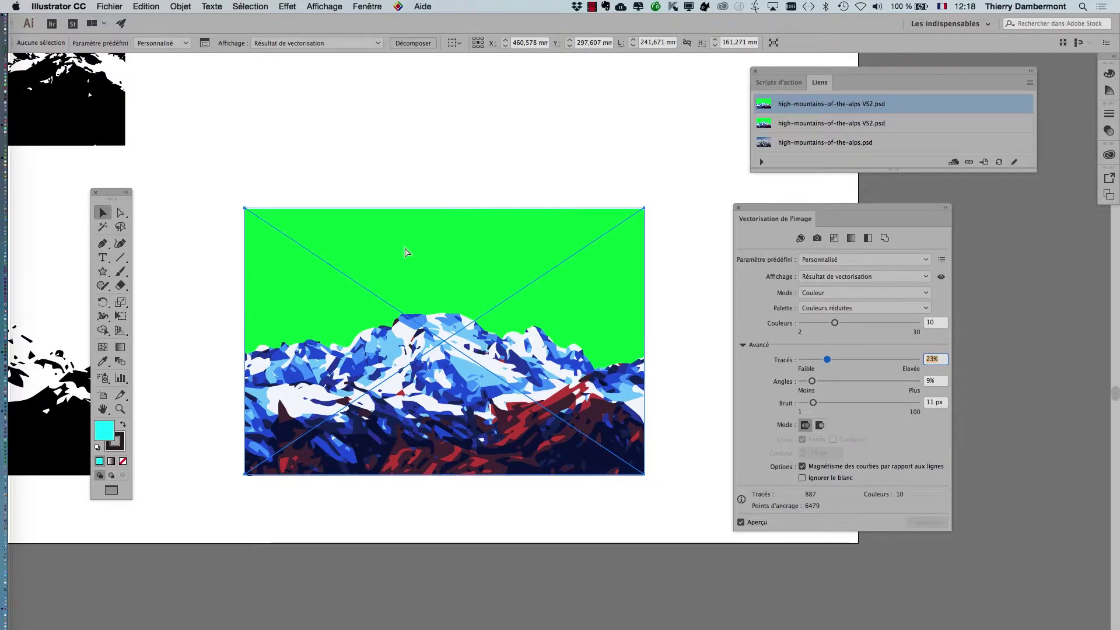
{"action": "key", "text": "super+Tab"}
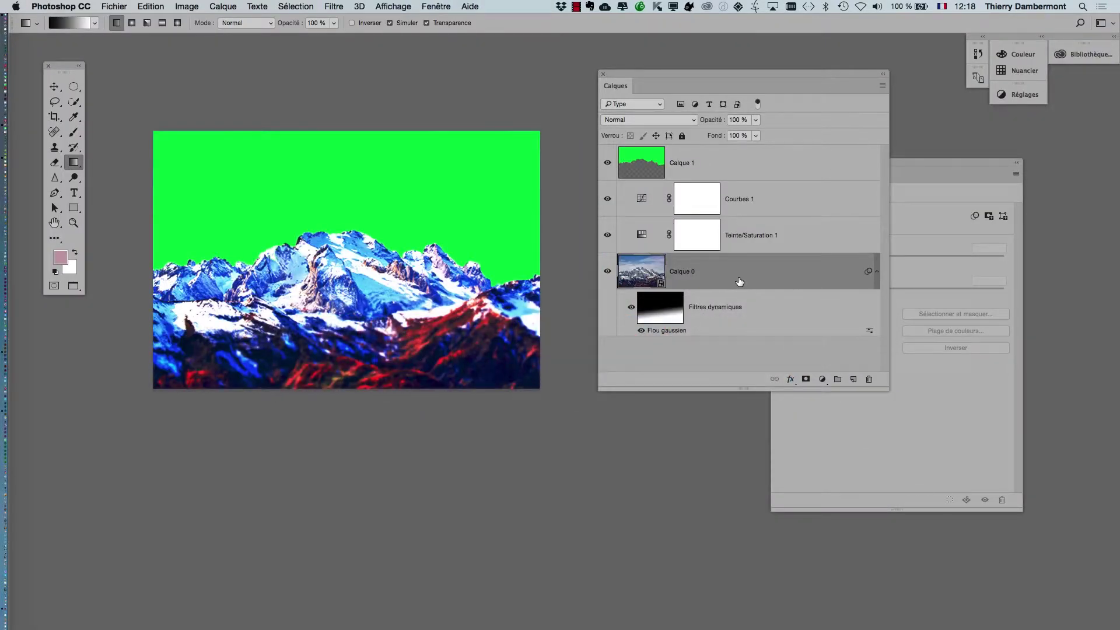
{"action": "key", "text": "super+Tab"}
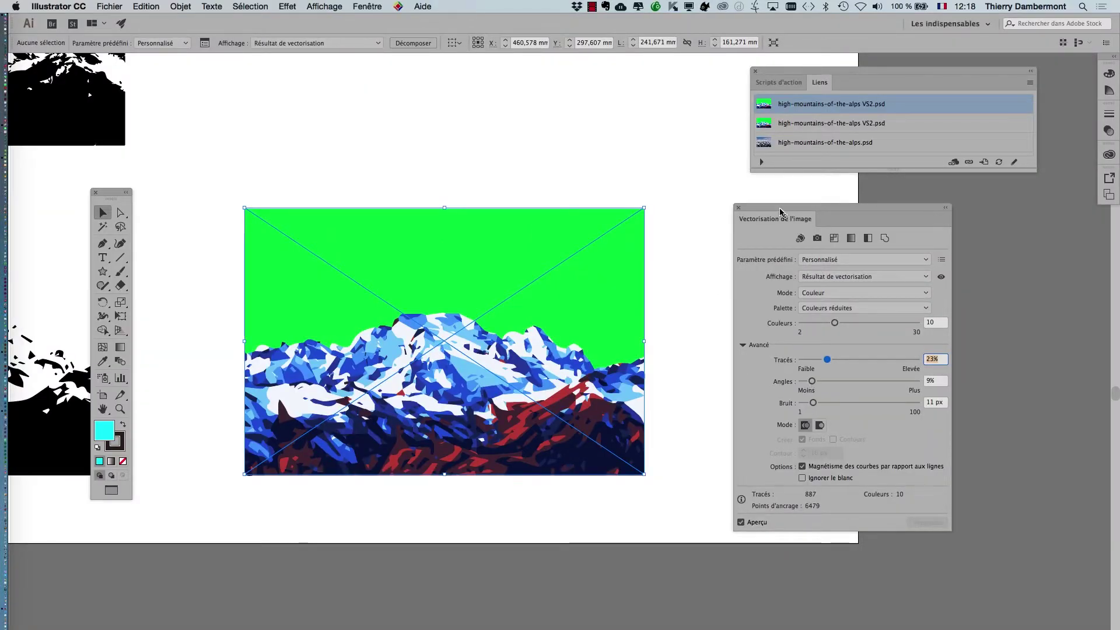
Raise the trace's Paths fidelity from 23% to 81% for finer mountain detail.
{"action": "left_click_drag", "start_coordinate": [796, 227], "coordinate": [706, 225]}
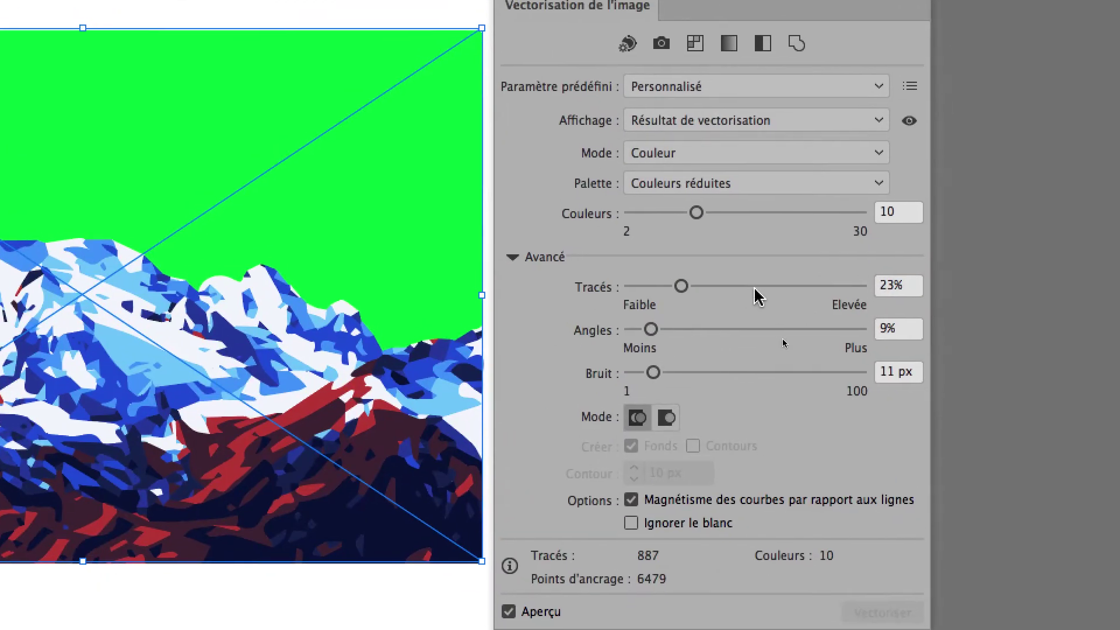
{"action": "left_click", "coordinate": [870, 486]}
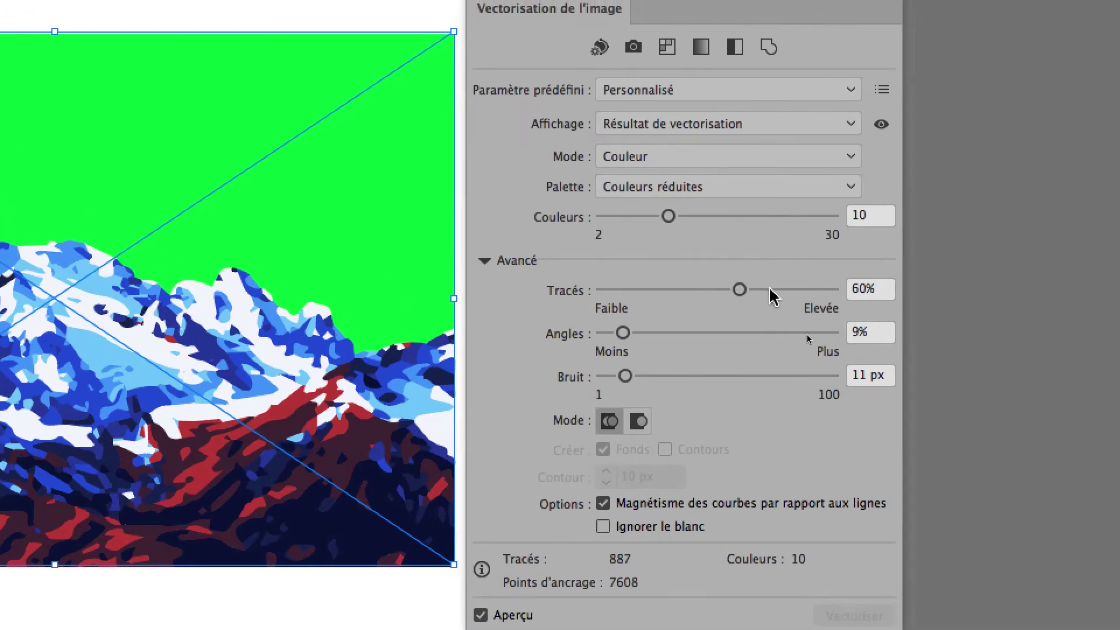
{"action": "left_click", "coordinate": [792, 290]}
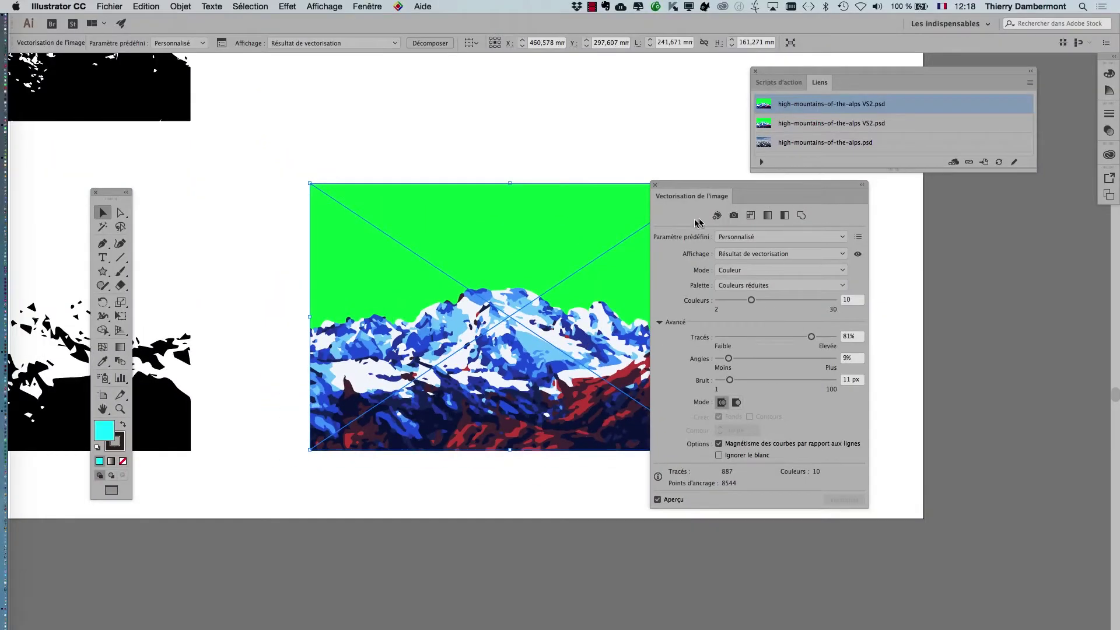
{"action": "left_click_drag", "start_coordinate": [686, 191], "coordinate": [825, 217]}
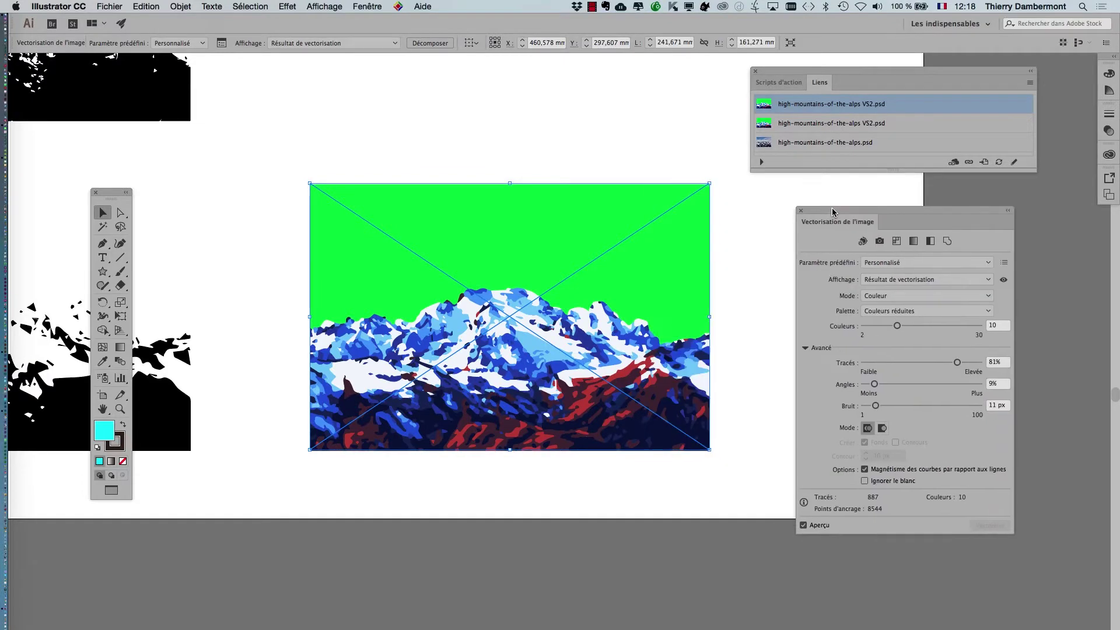
Save the trace as 'Sans titre - 3.ai', proceeding to the Illustrator Options dialog.
{"action": "left_click", "coordinate": [105, 8]}
{"action": "left_click", "coordinate": [140, 103]}
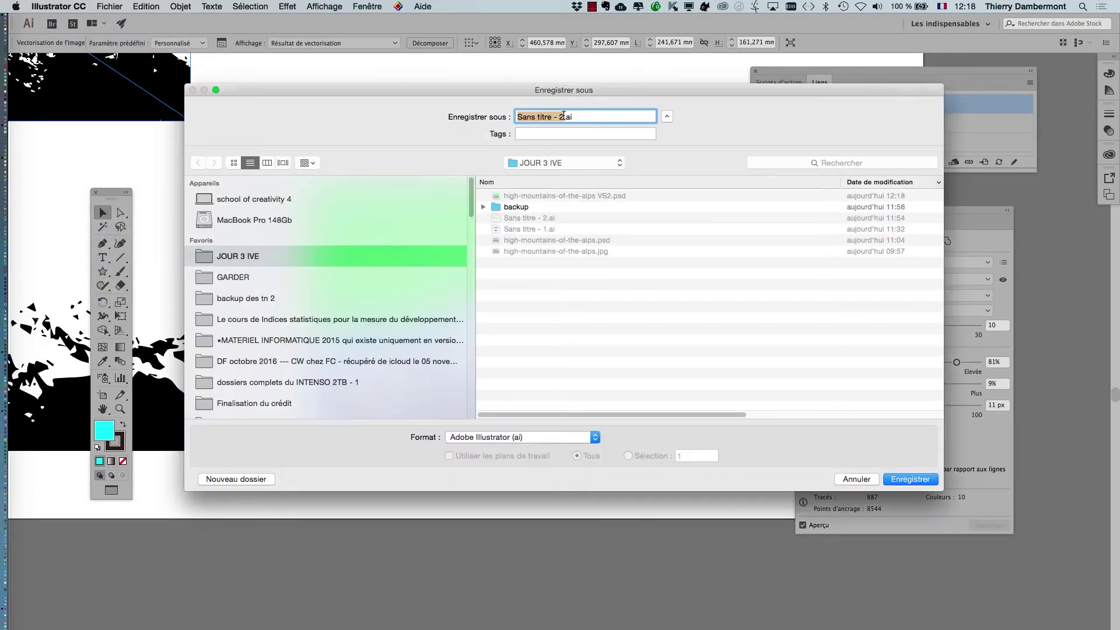
{"action": "left_click", "coordinate": [564, 116]}
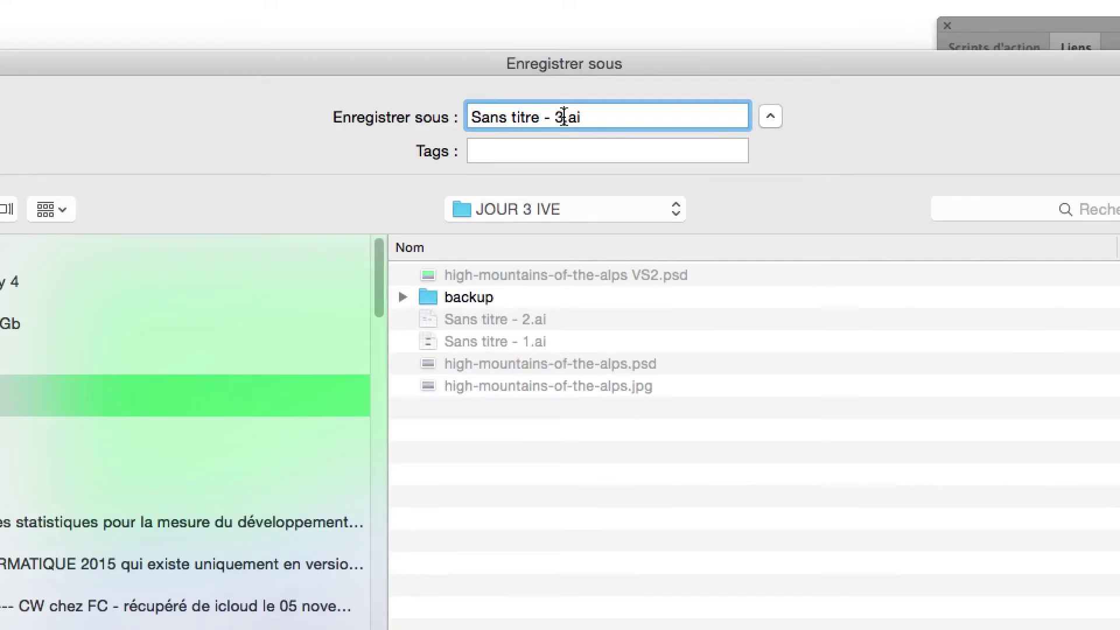
{"action": "key", "text": "Return"}
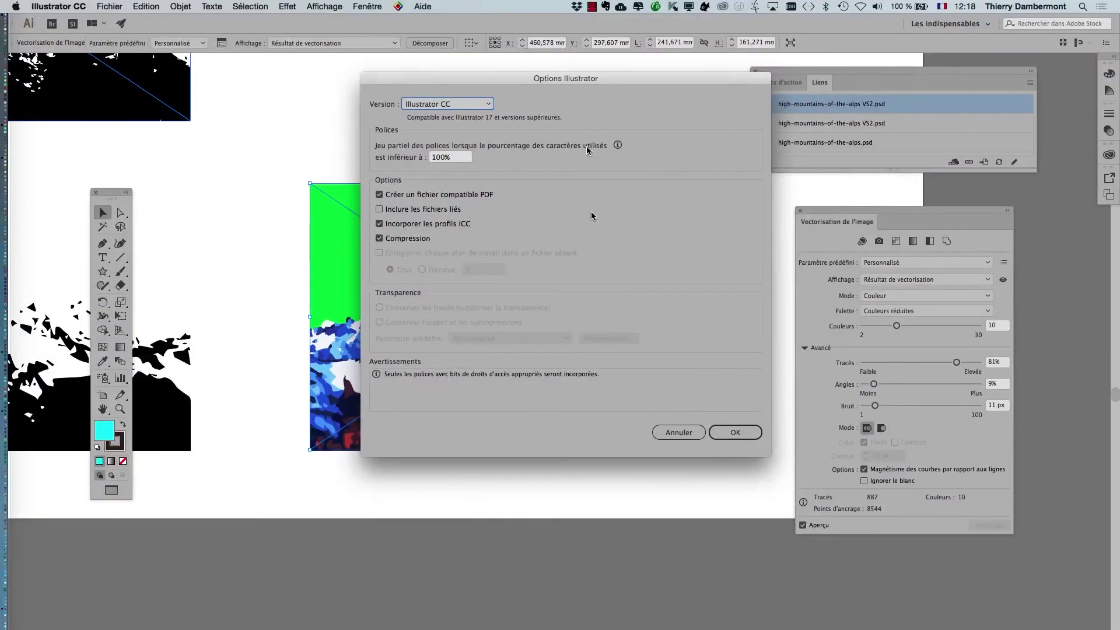